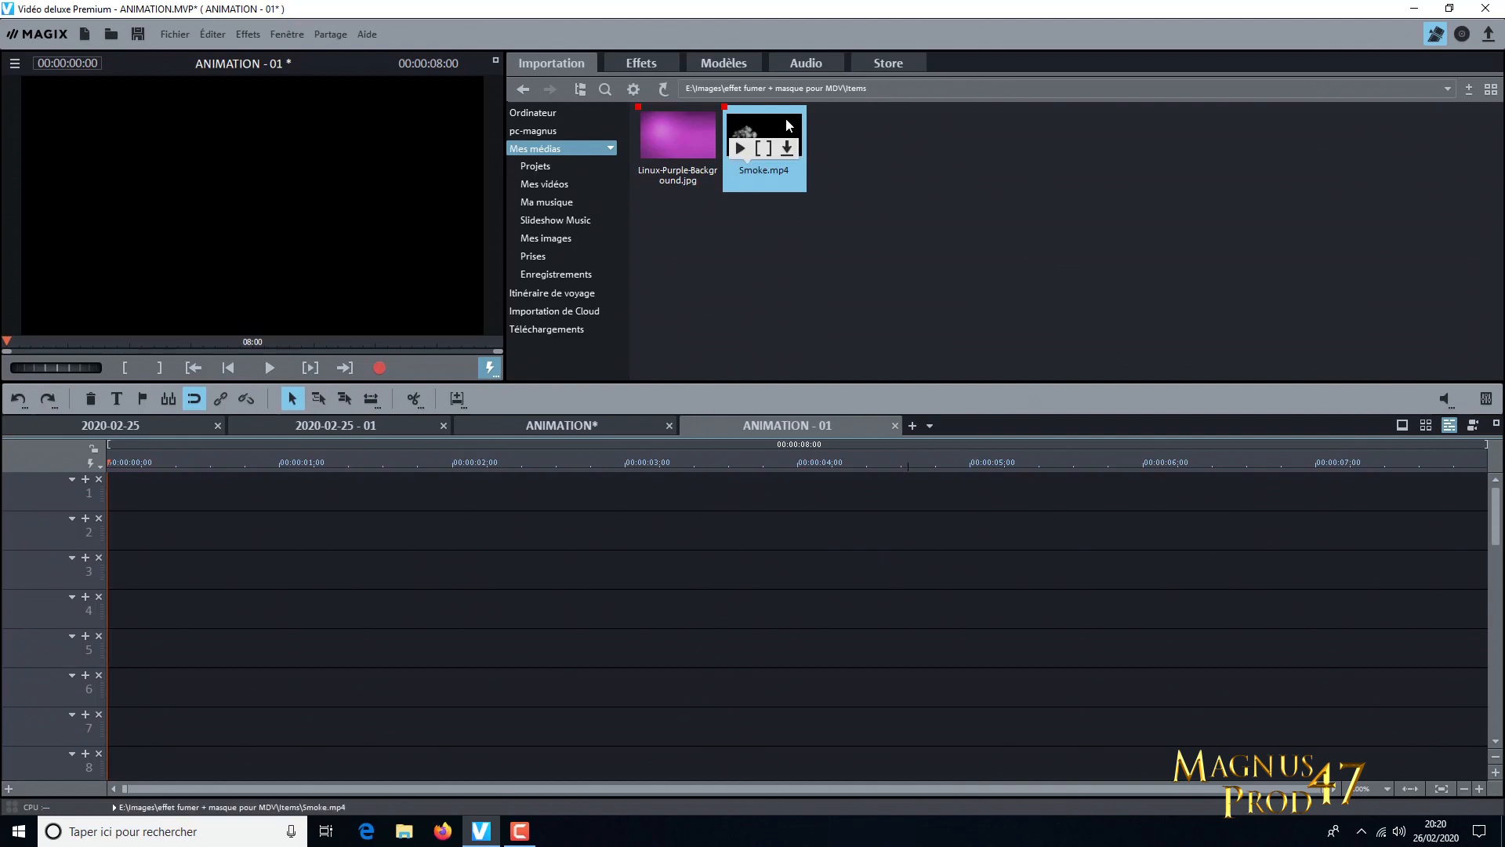
Place Smoke.mp4 at the start of track 1 and adjust the film settings to match the file
{"action": "left_click", "coordinate": [781, 121]}
{"action": "left_click_drag", "start_coordinate": [881, 427], "coordinate": [134, 500]}
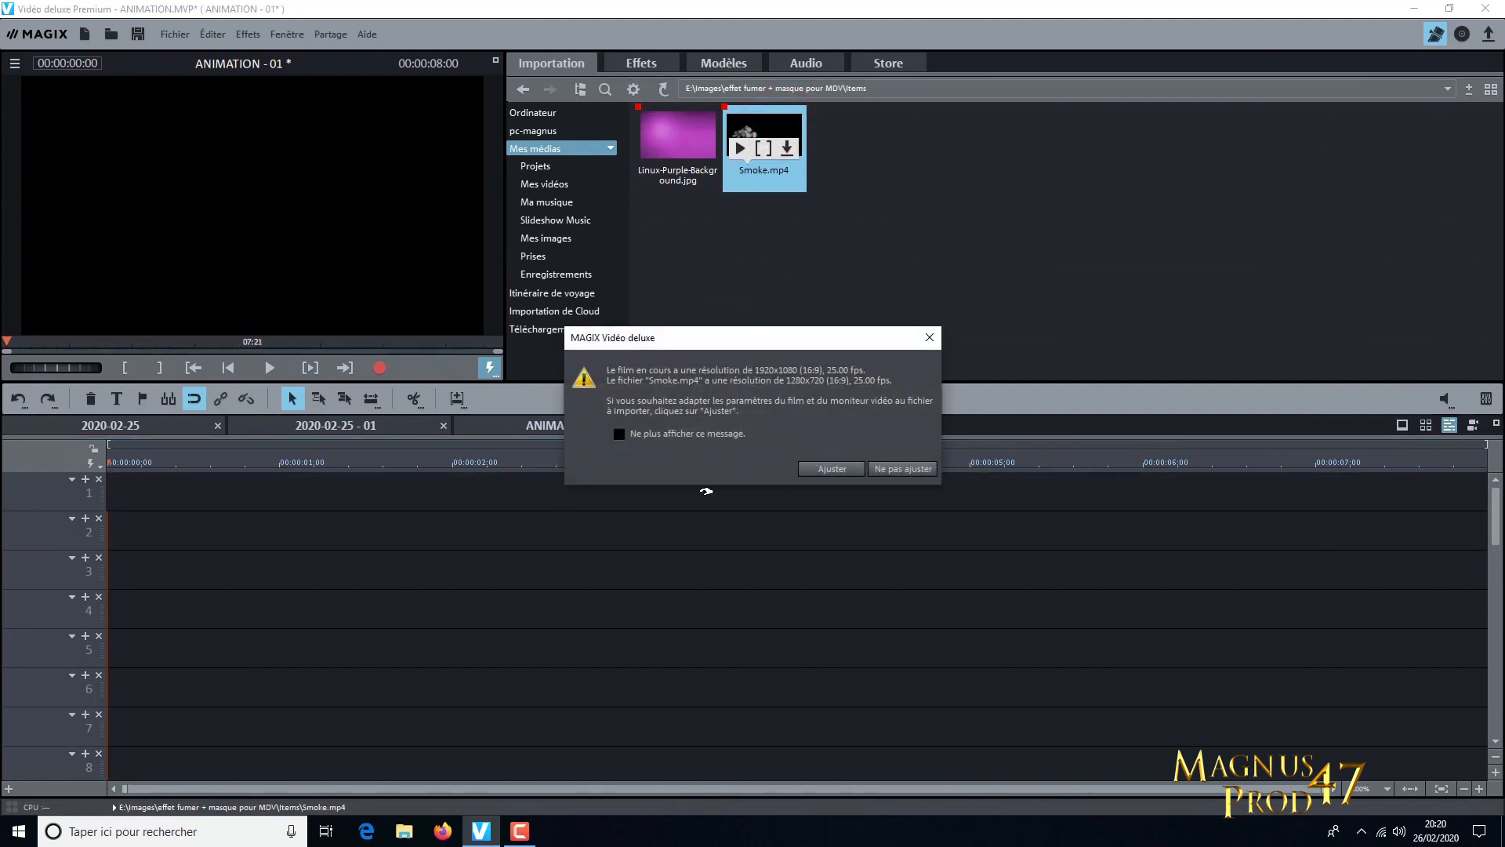
{"action": "left_click", "coordinate": [853, 470]}
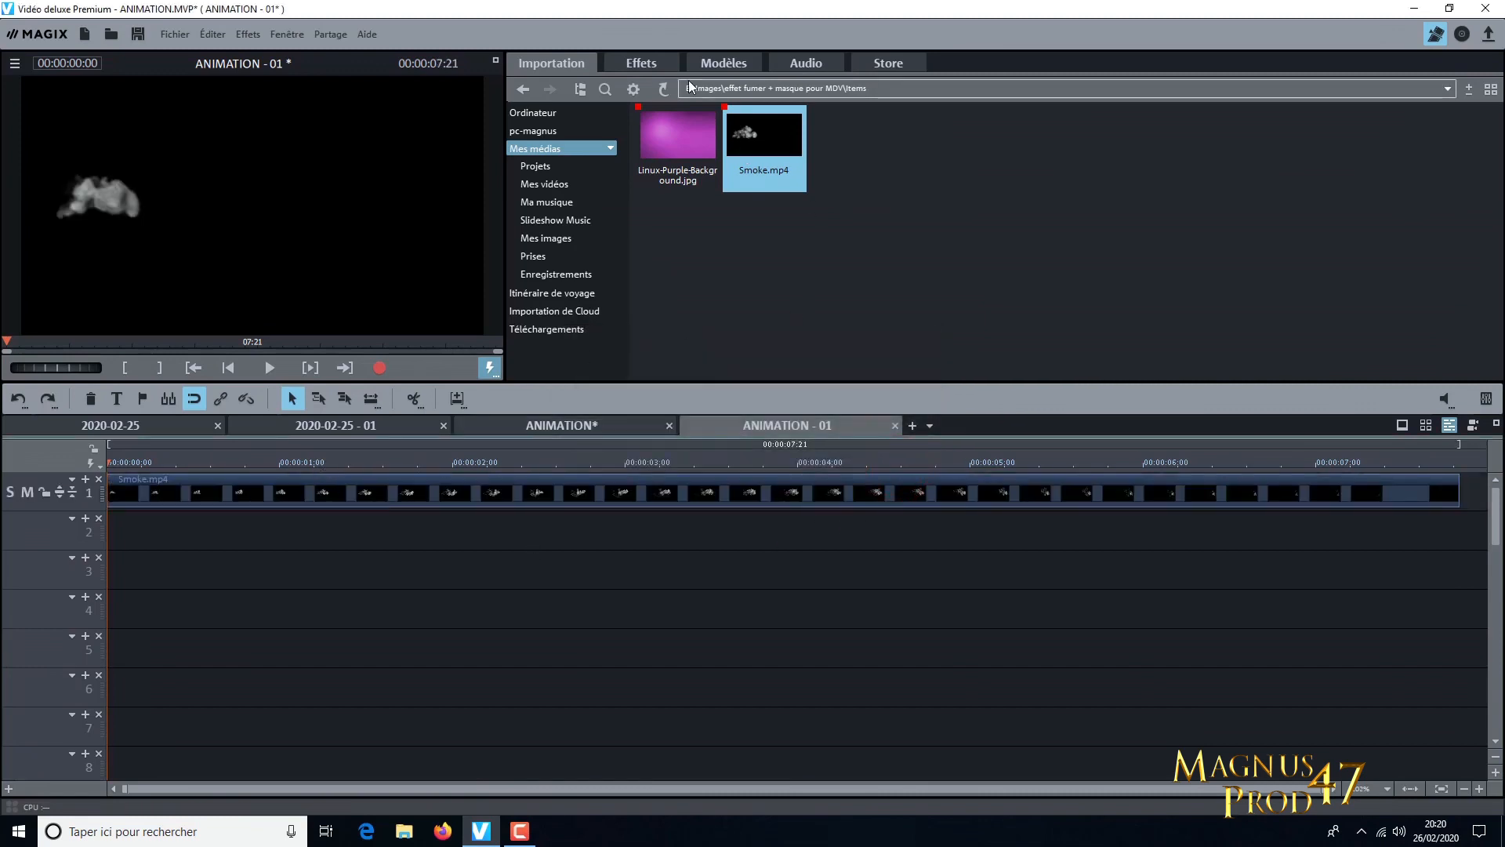
Add a title object with the text ANIMATION over the smoke clip
{"action": "left_click", "coordinate": [683, 485]}
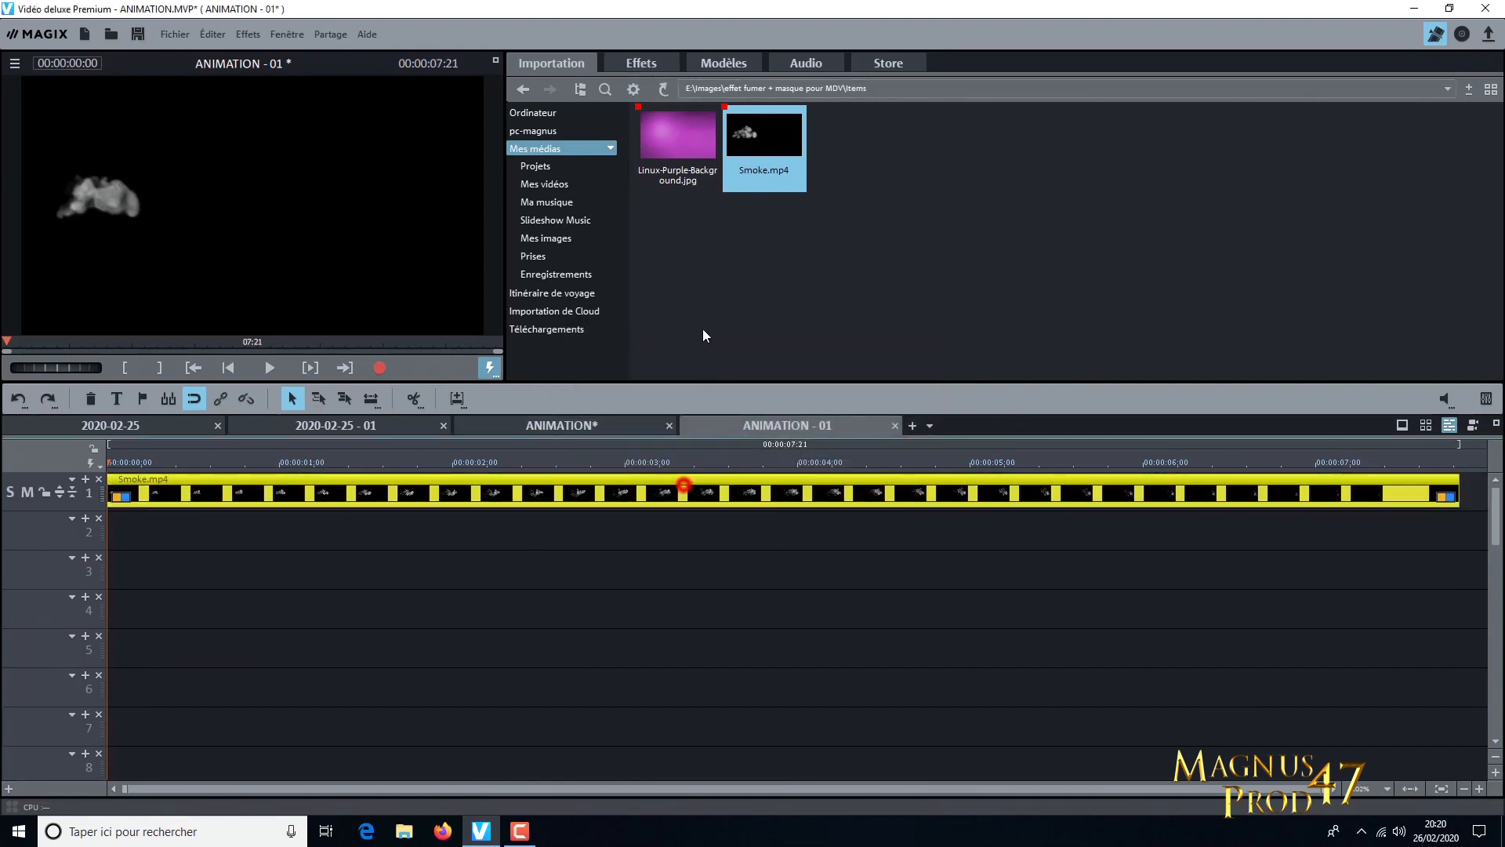
{"action": "left_click", "coordinate": [642, 63]}
{"action": "left_click", "coordinate": [609, 133]}
{"action": "left_click", "coordinate": [957, 143]}
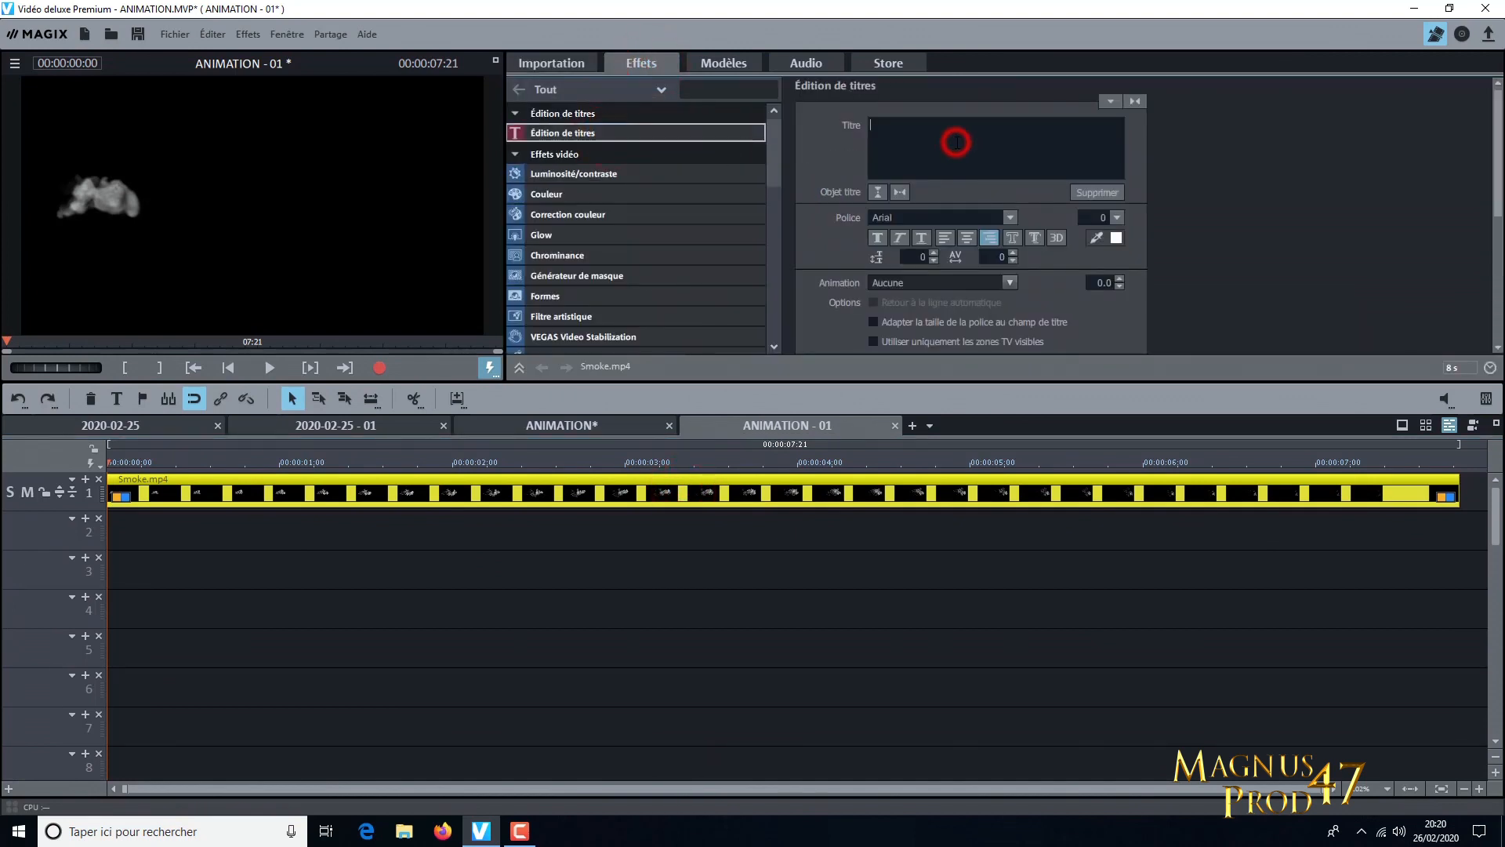
{"action": "type", "text": "ANI"}
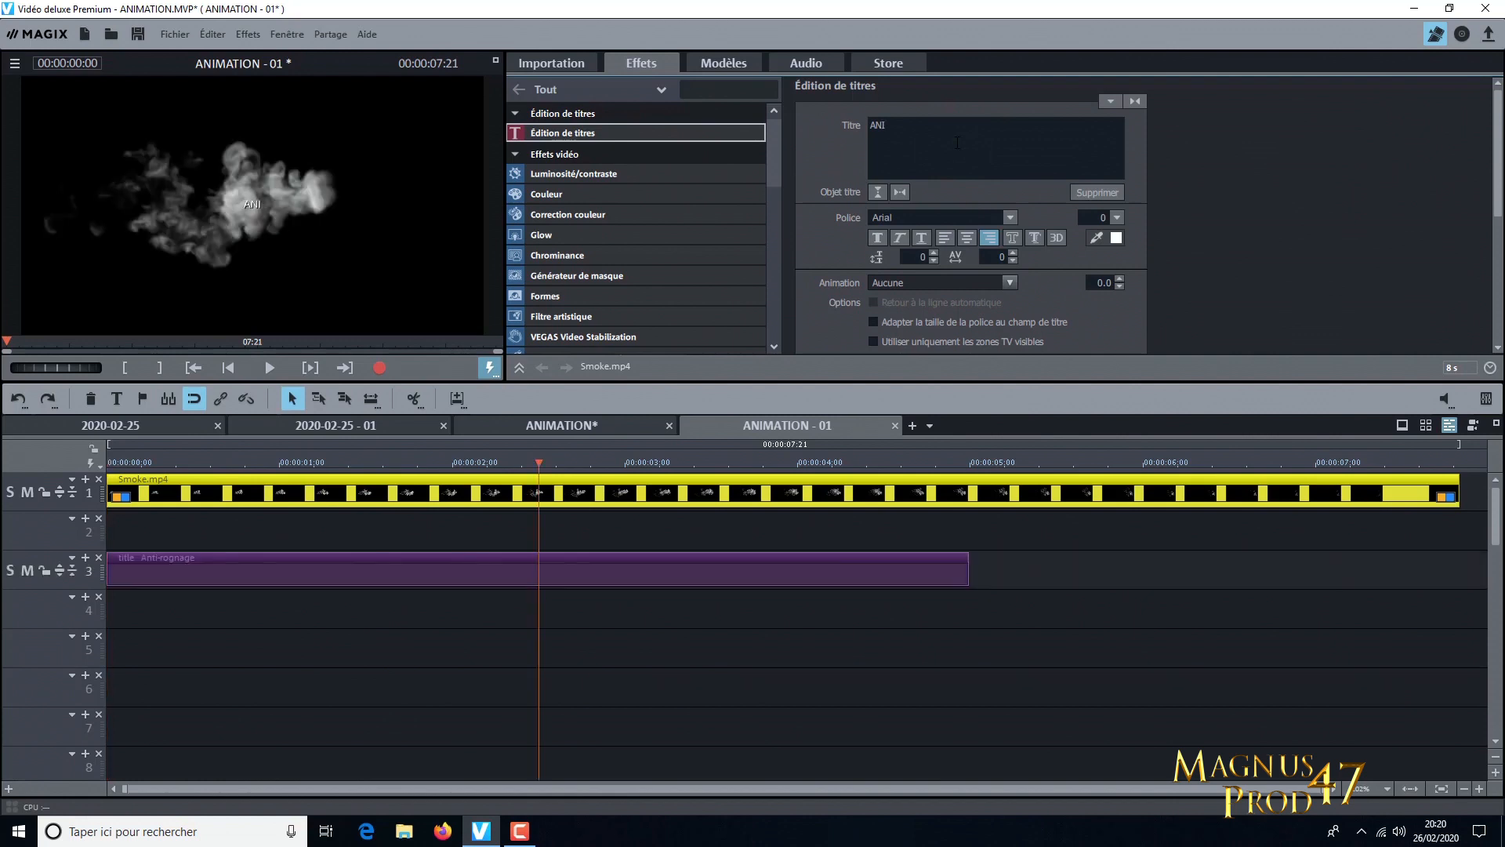
{"action": "type", "text": "MATION"}
{"action": "key", "text": "Return"}
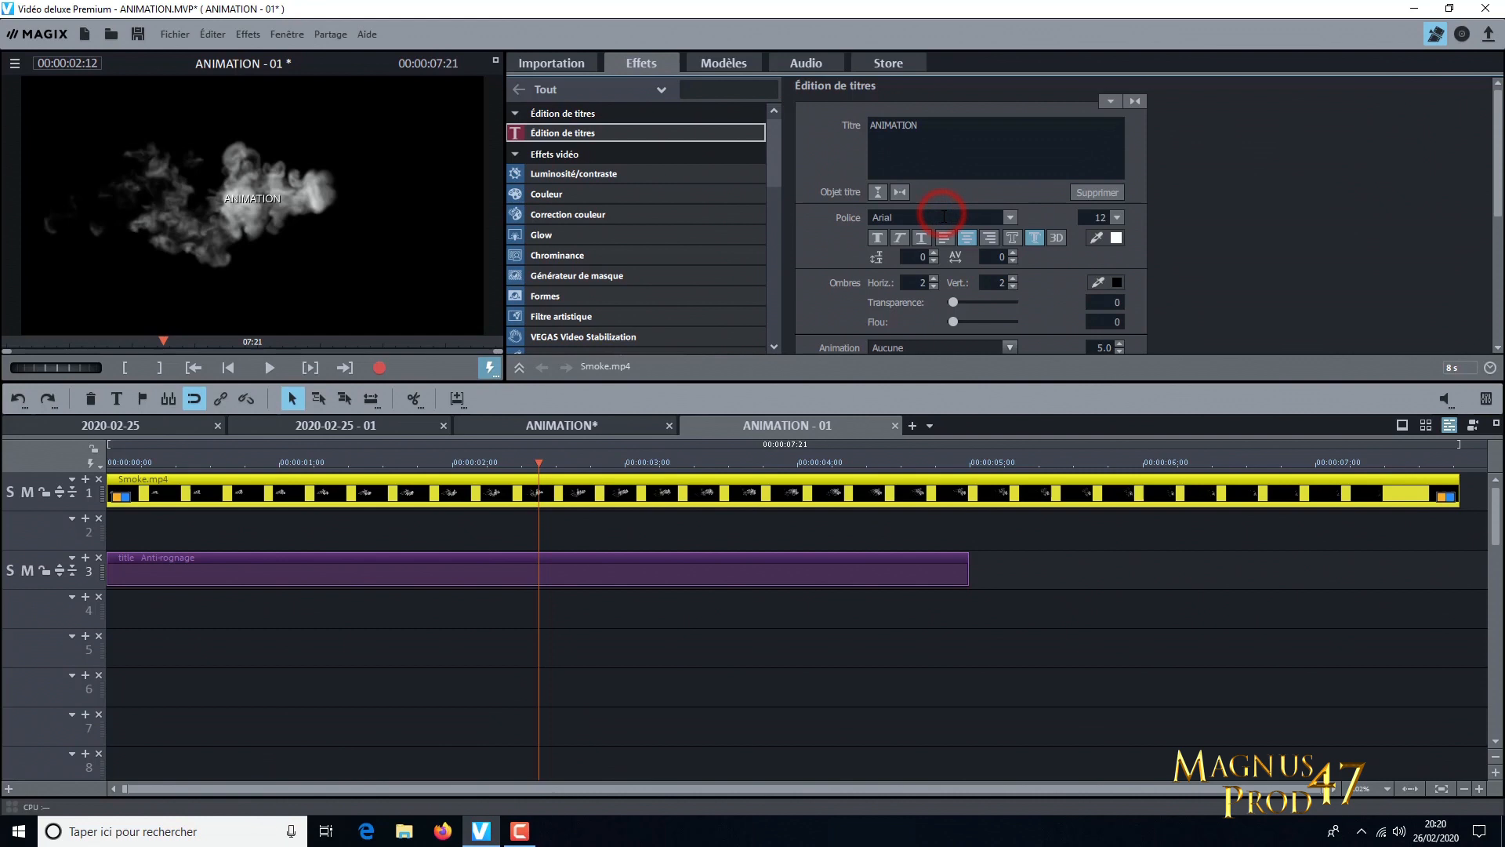
Set the ANIMATION title's font to 18thCentury and its size to 50
{"action": "scroll", "coordinate": [944, 218], "scroll_direction": "down", "scroll_amount": 1}
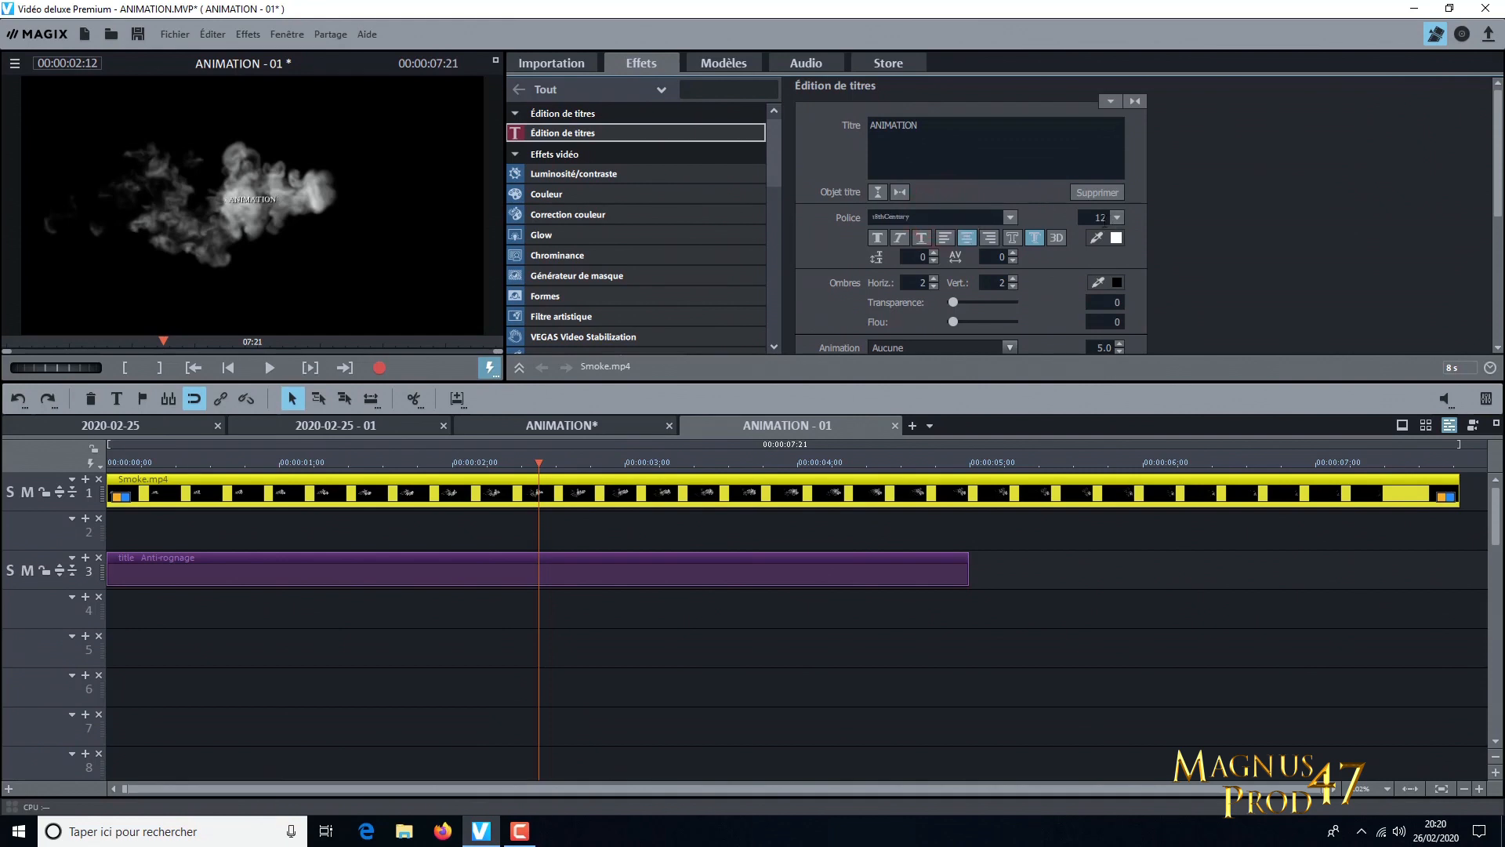
{"action": "scroll", "coordinate": [1095, 223], "scroll_direction": "up", "scroll_amount": 13}
{"action": "scroll", "coordinate": [1096, 222], "scroll_direction": "up", "scroll_amount": 16}
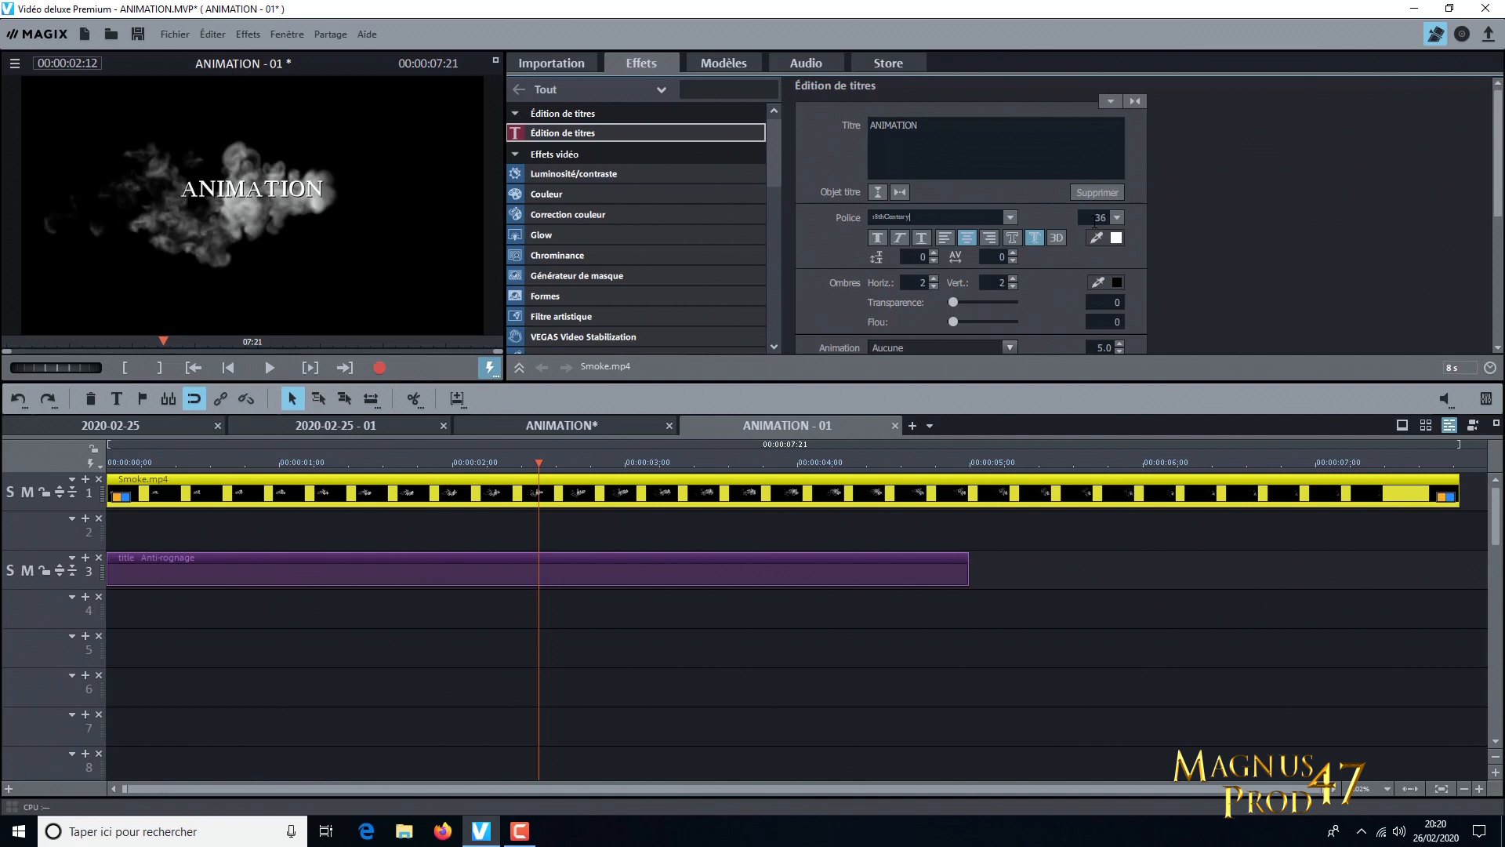
{"action": "scroll", "coordinate": [1095, 222], "scroll_direction": "up", "scroll_amount": 10}
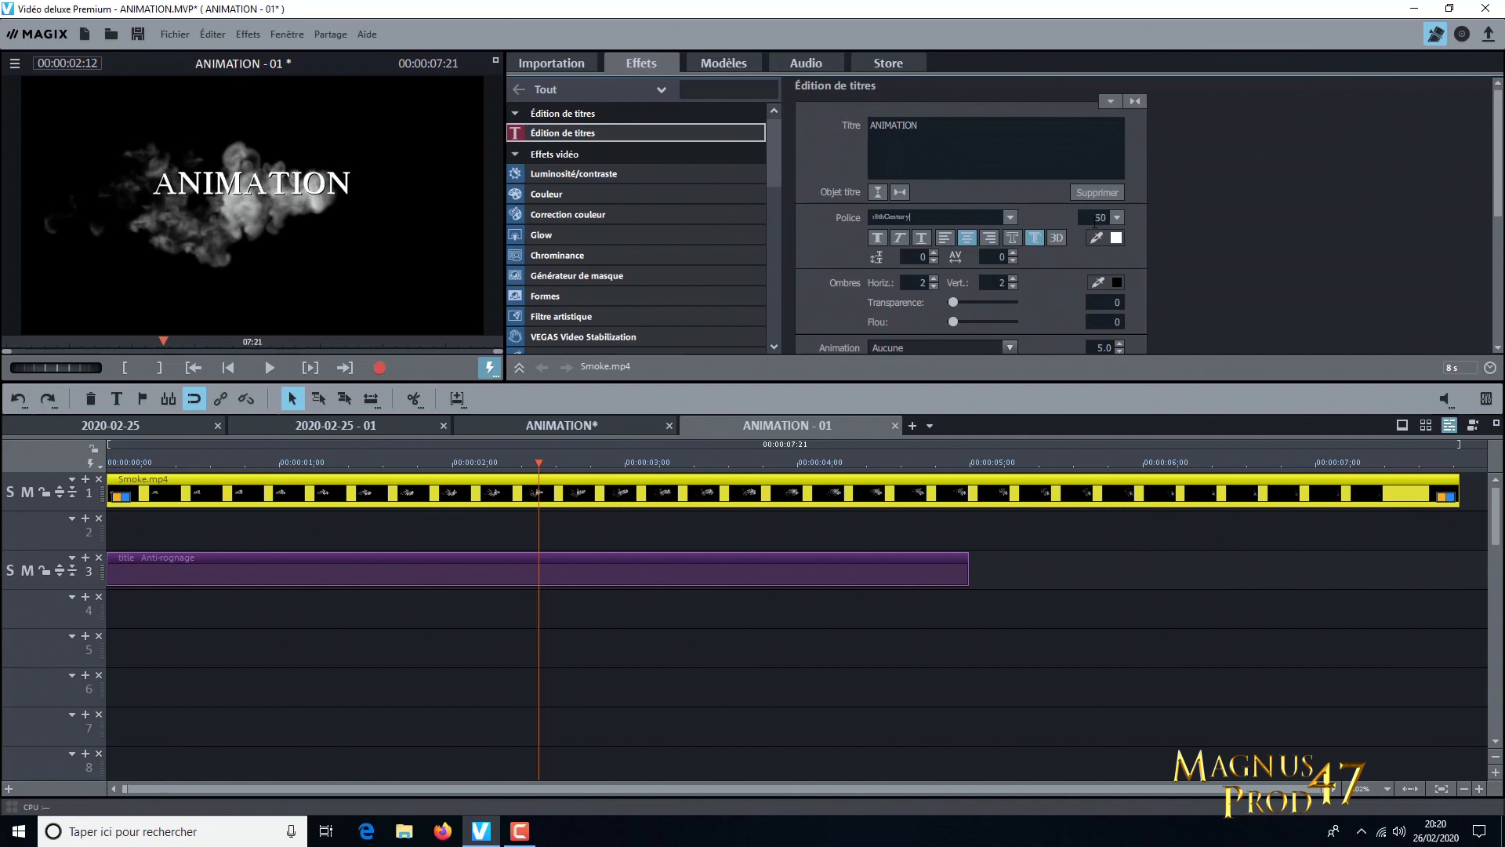
Increase the ANIMATION title's letter spacing to 25
{"action": "scroll", "coordinate": [1095, 223], "scroll_direction": "down", "scroll_amount": 1}
{"action": "scroll", "coordinate": [997, 257], "scroll_direction": "up", "scroll_amount": 14}
{"action": "scroll", "coordinate": [1004, 256], "scroll_direction": "up", "scroll_amount": 7}
{"action": "scroll", "coordinate": [1004, 257], "scroll_direction": "up", "scroll_amount": 4}
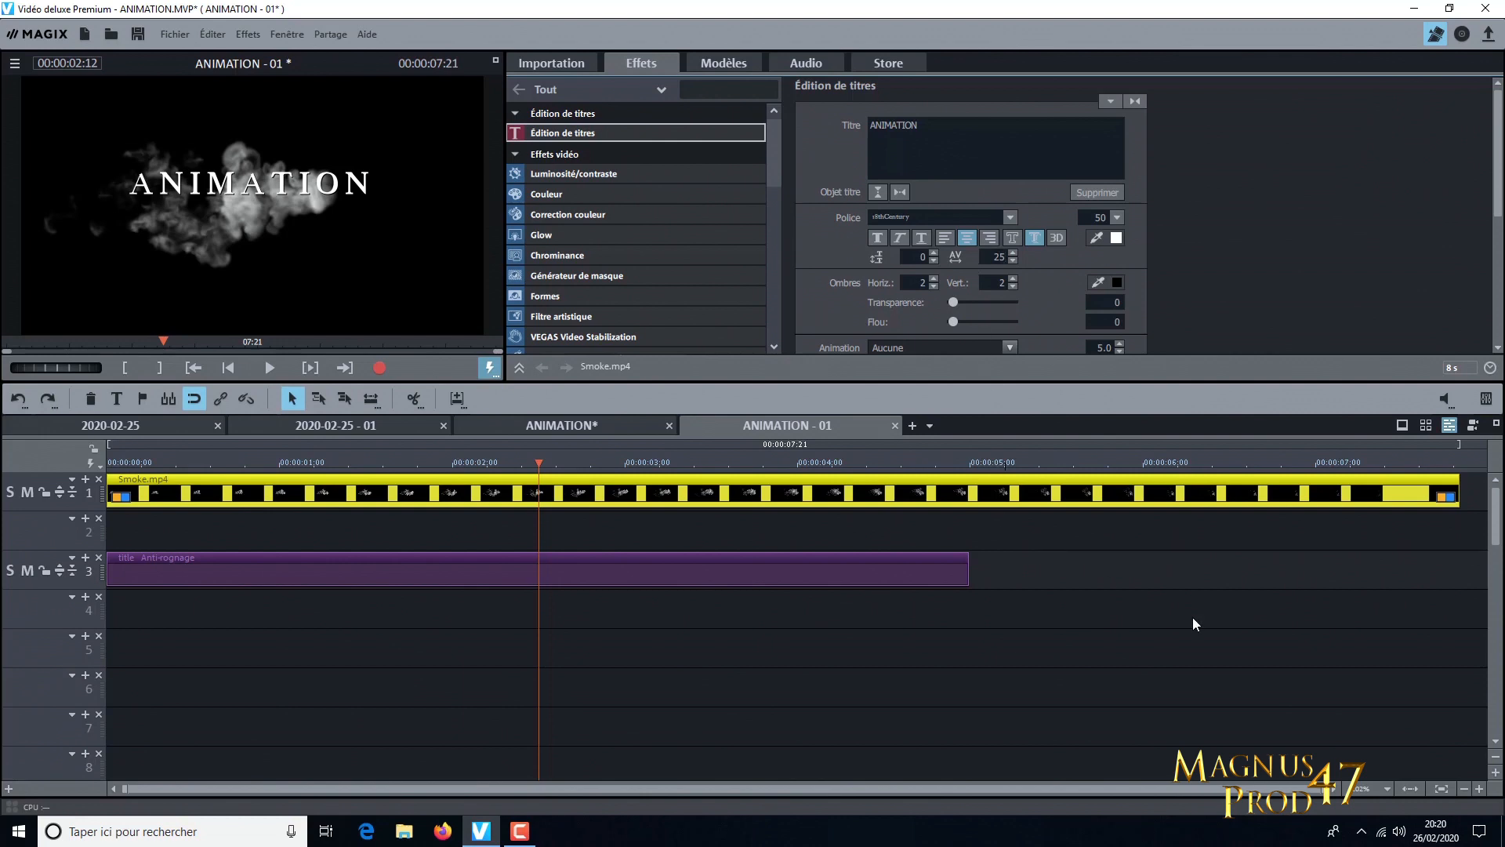
Extend the title object to 10 seconds and move it up to track 2
{"action": "left_click", "coordinate": [1463, 788]}
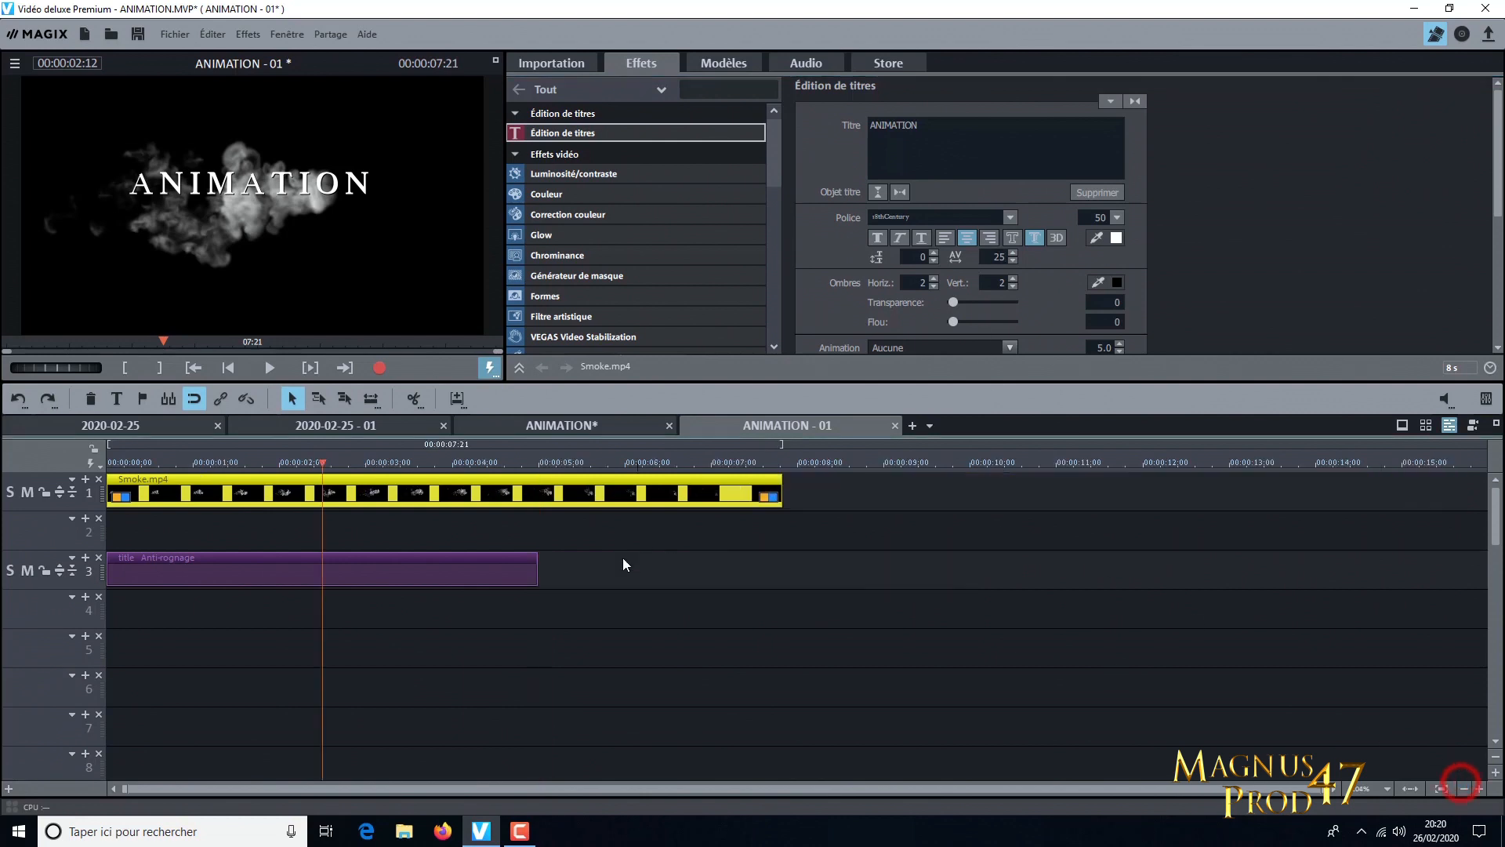
{"action": "left_click", "coordinate": [535, 571]}
{"action": "left_click_drag", "start_coordinate": [535, 571], "coordinate": [966, 596]}
{"action": "left_click_drag", "start_coordinate": [703, 557], "coordinate": [699, 552]}
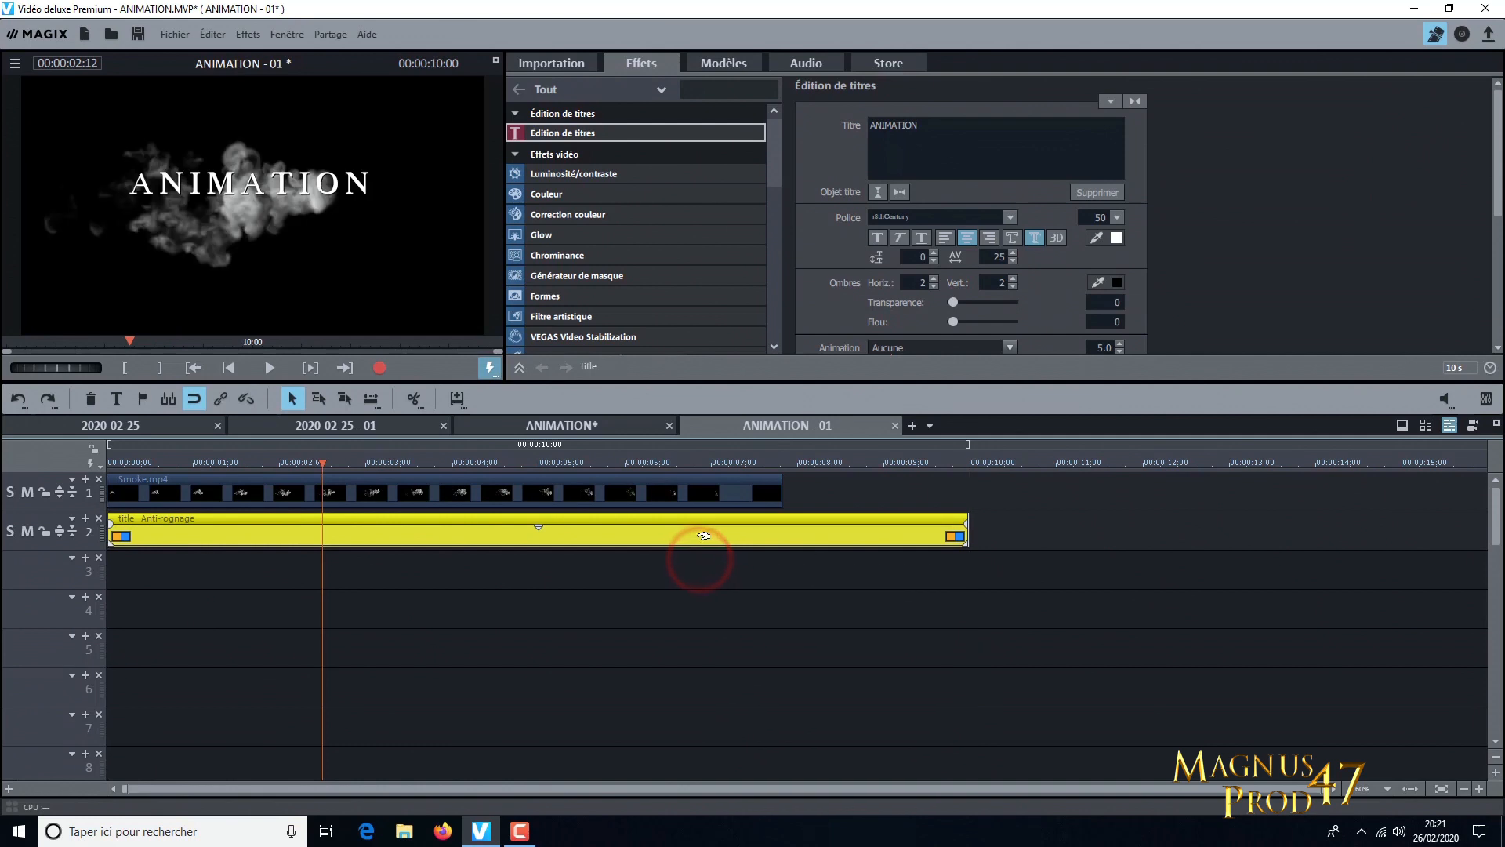
{"action": "left_click", "coordinate": [630, 587]}
Place a second copy of Smoke.mp4 at the start of track 4 without adjusting the film settings
{"action": "left_click", "coordinate": [538, 63]}
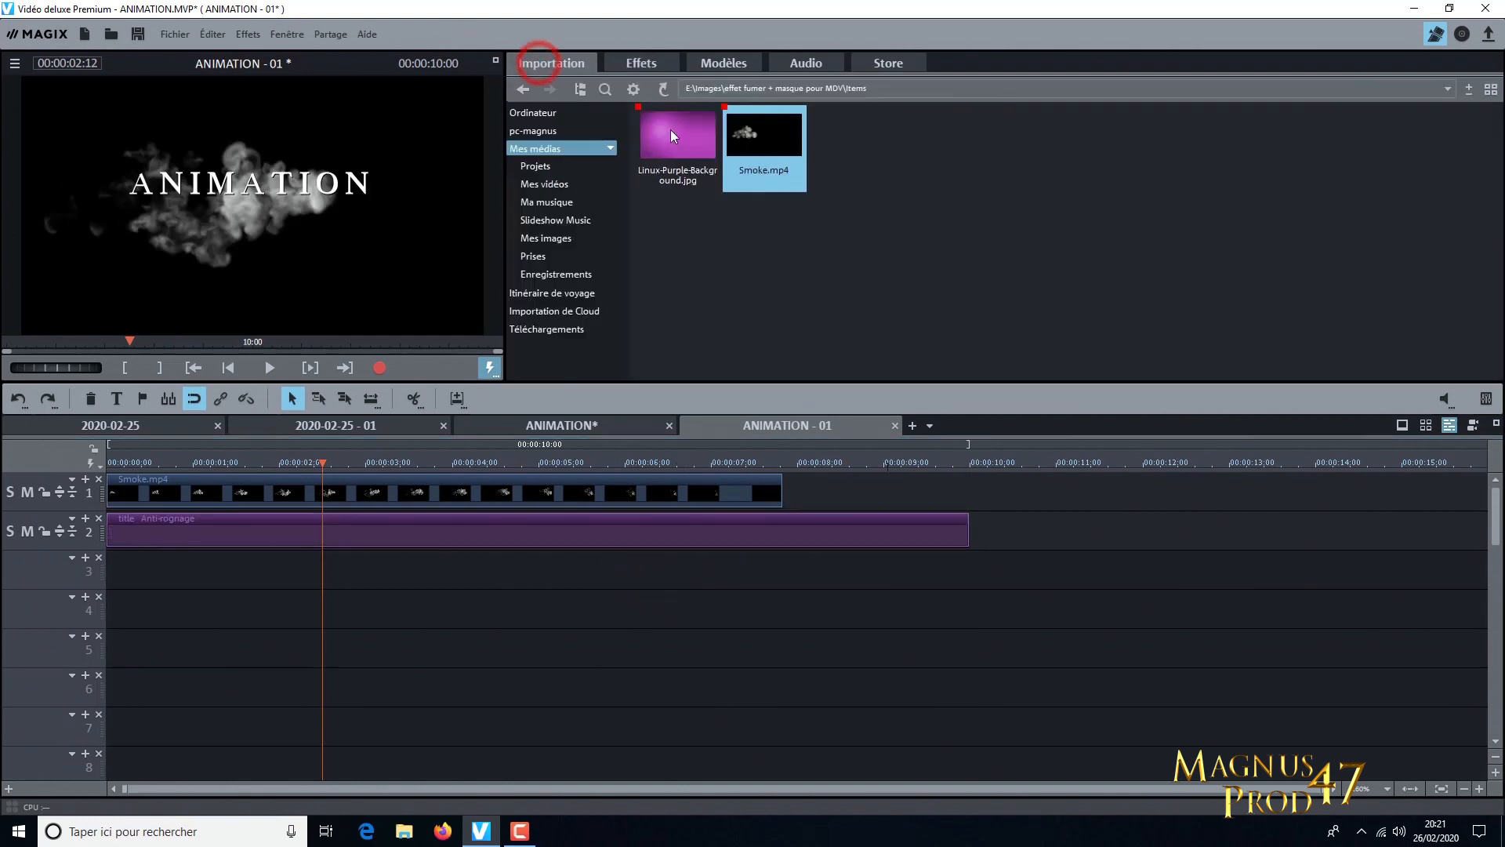
{"action": "left_click_drag", "start_coordinate": [766, 128], "coordinate": [154, 613]}
{"action": "left_click", "coordinate": [879, 468]}
Place Linux-Purple-Background.jpg at the start of track 5 and extend it to 11 seconds
{"action": "left_click_drag", "start_coordinate": [677, 116], "coordinate": [141, 647]}
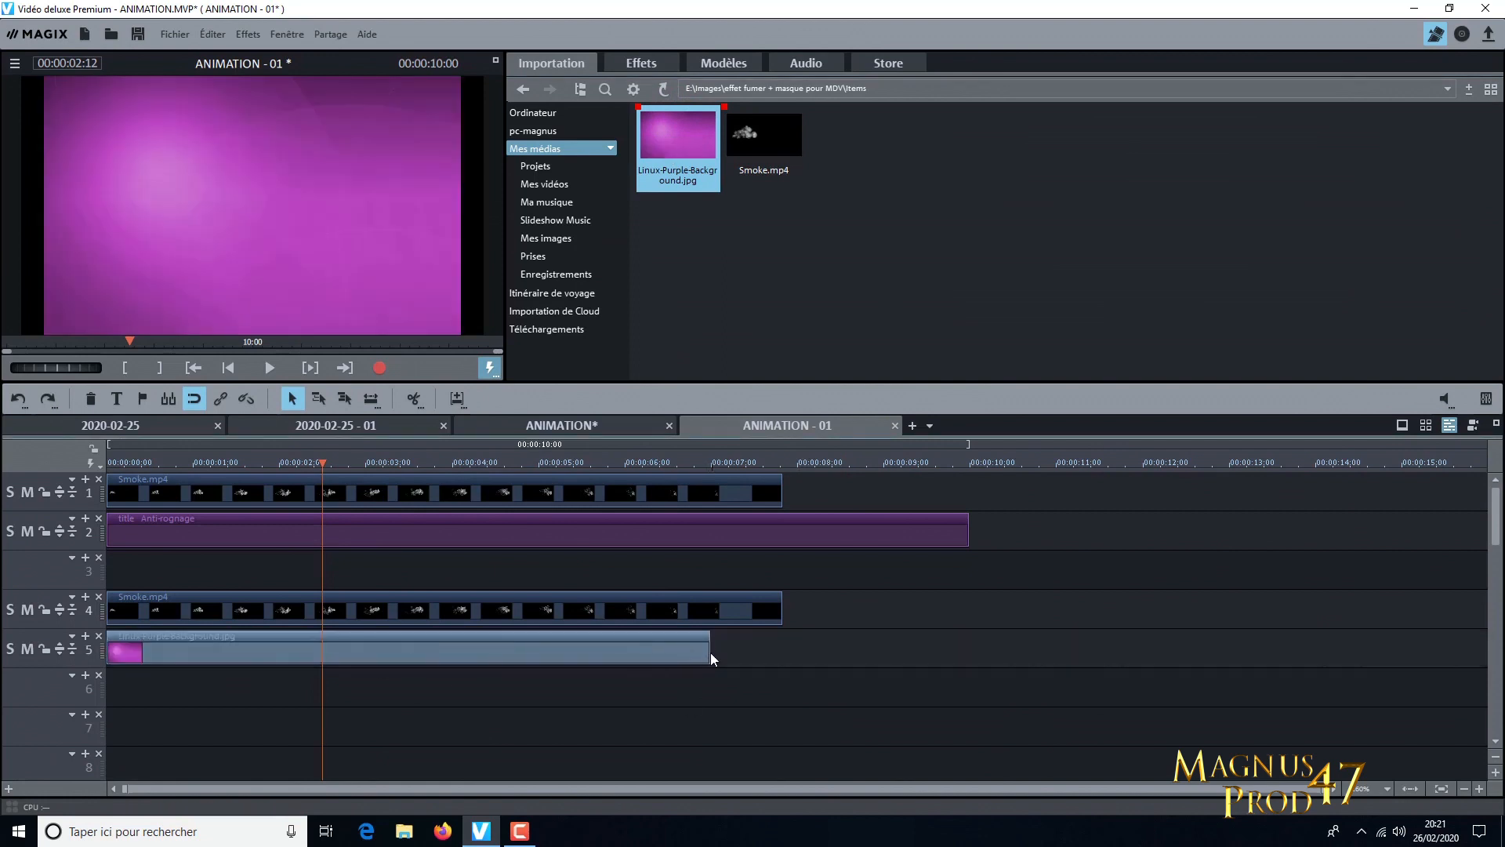
{"action": "left_click_drag", "start_coordinate": [709, 652], "coordinate": [1055, 654]}
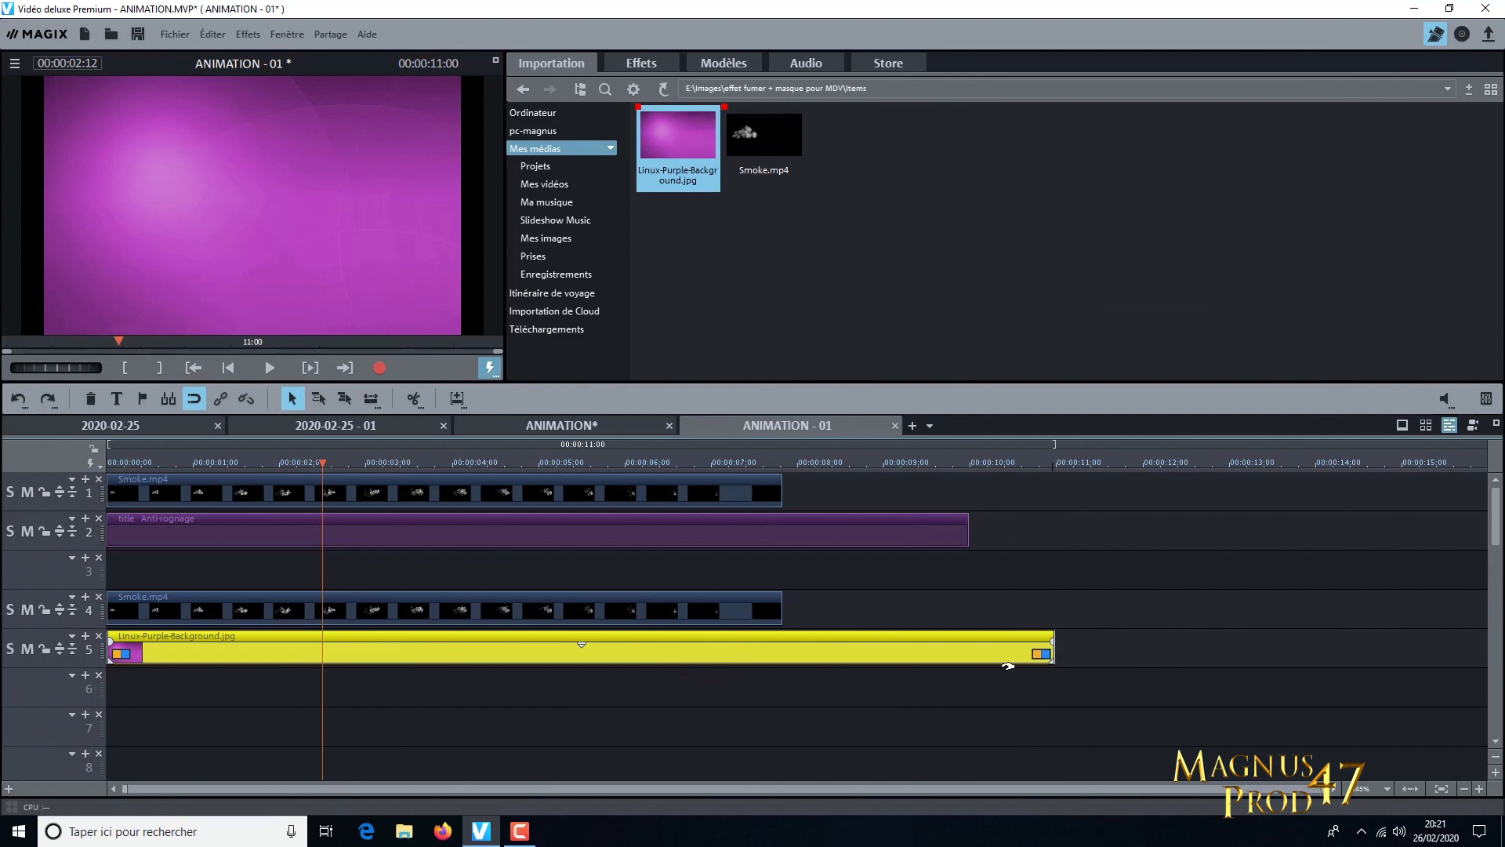
{"action": "left_click", "coordinate": [912, 652]}
Fit the purple background image automatically to the screen size
{"action": "right_click", "coordinate": [527, 645]}
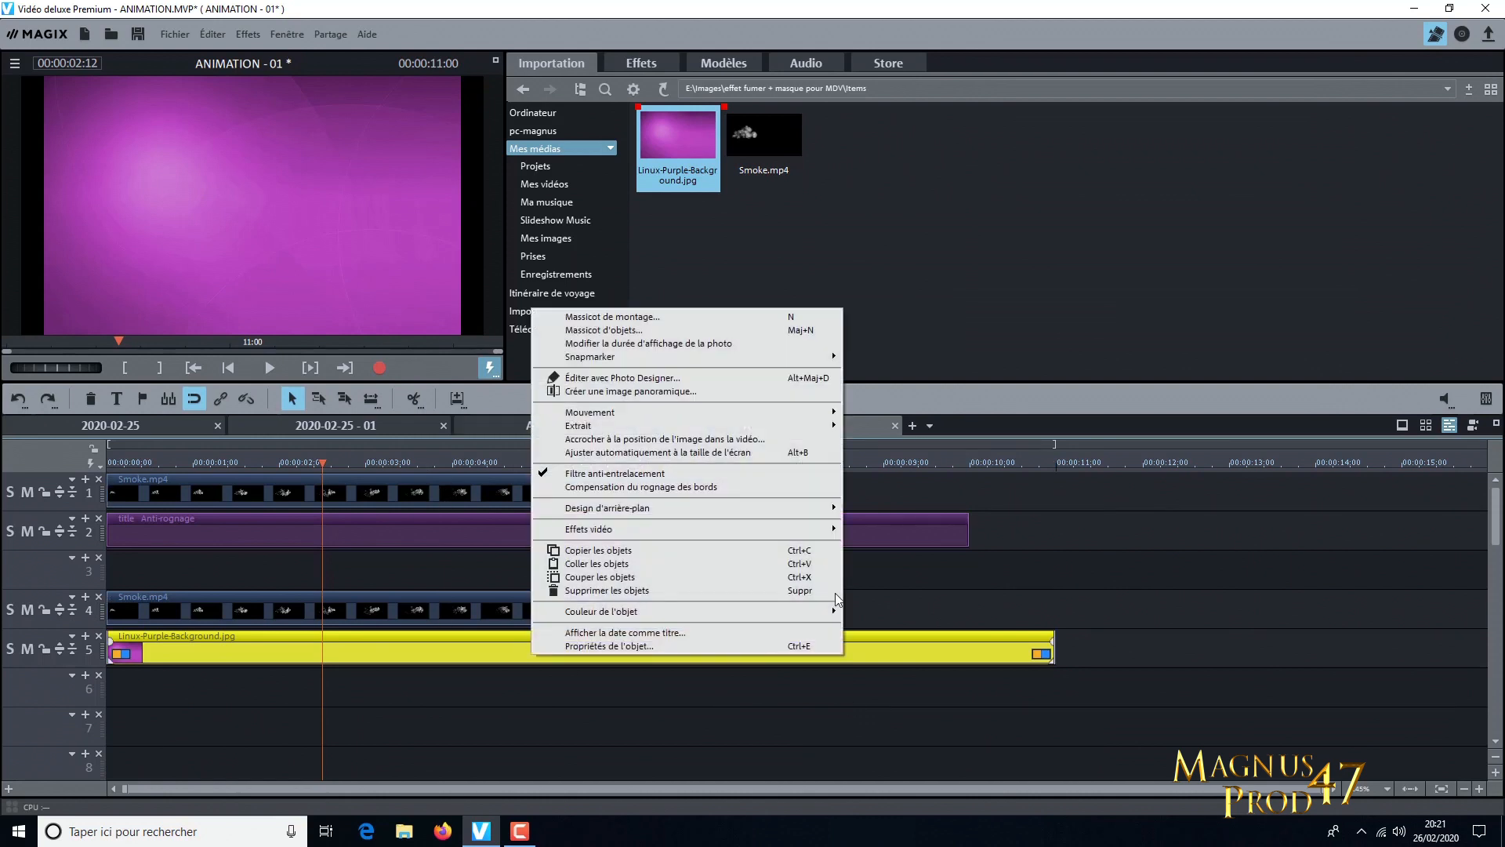
{"action": "left_click", "coordinate": [549, 453]}
{"action": "left_click", "coordinate": [900, 653]}
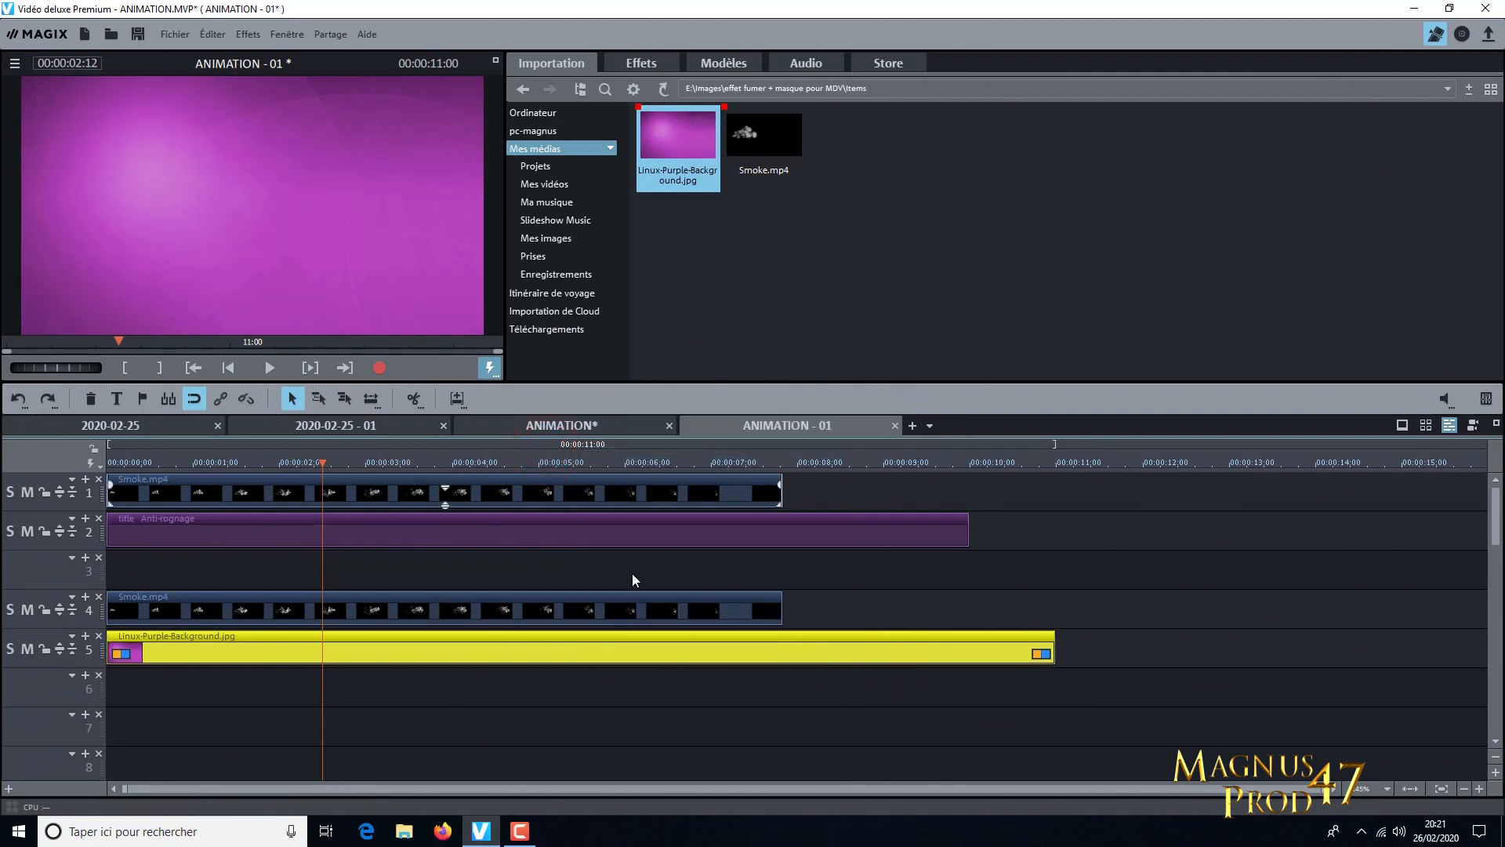
Apply chroma keying in Mix mode to the purple background, the smoke clip on track 4 and the title
{"action": "left_click", "coordinate": [653, 66]}
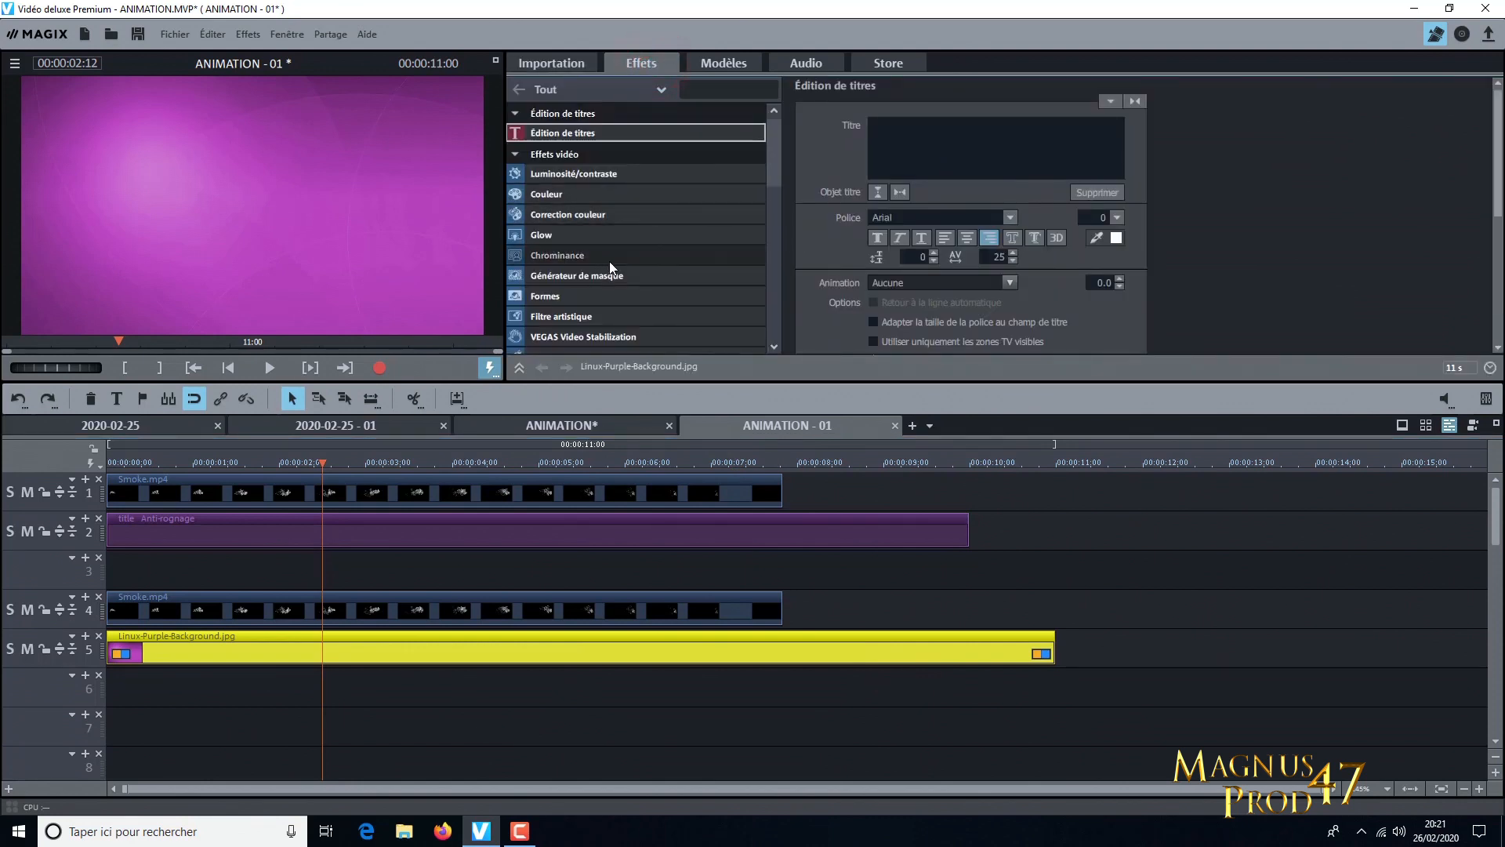
{"action": "left_click", "coordinate": [609, 259]}
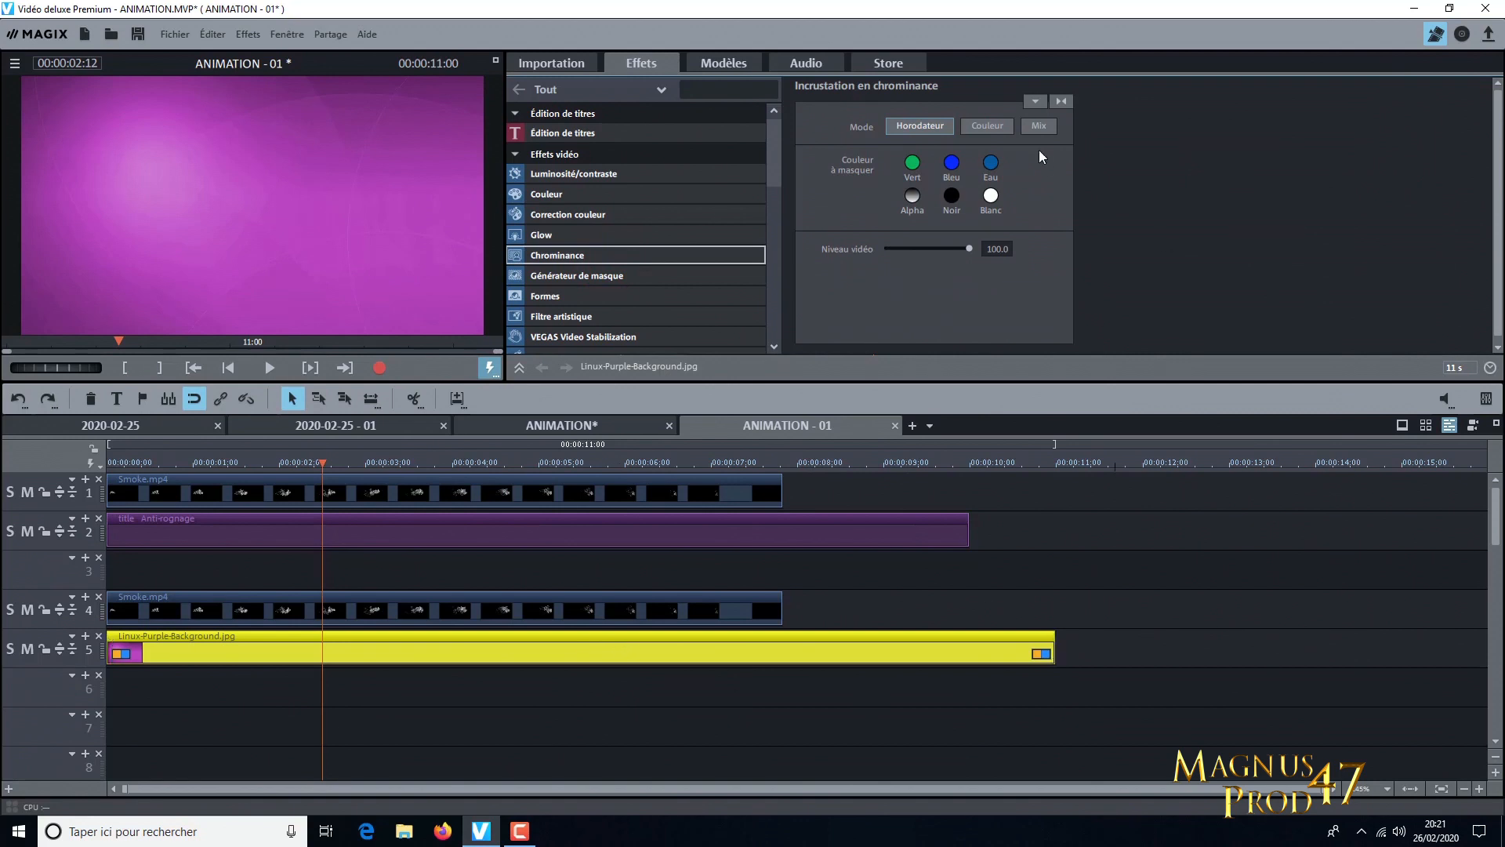
{"action": "left_click", "coordinate": [1041, 127]}
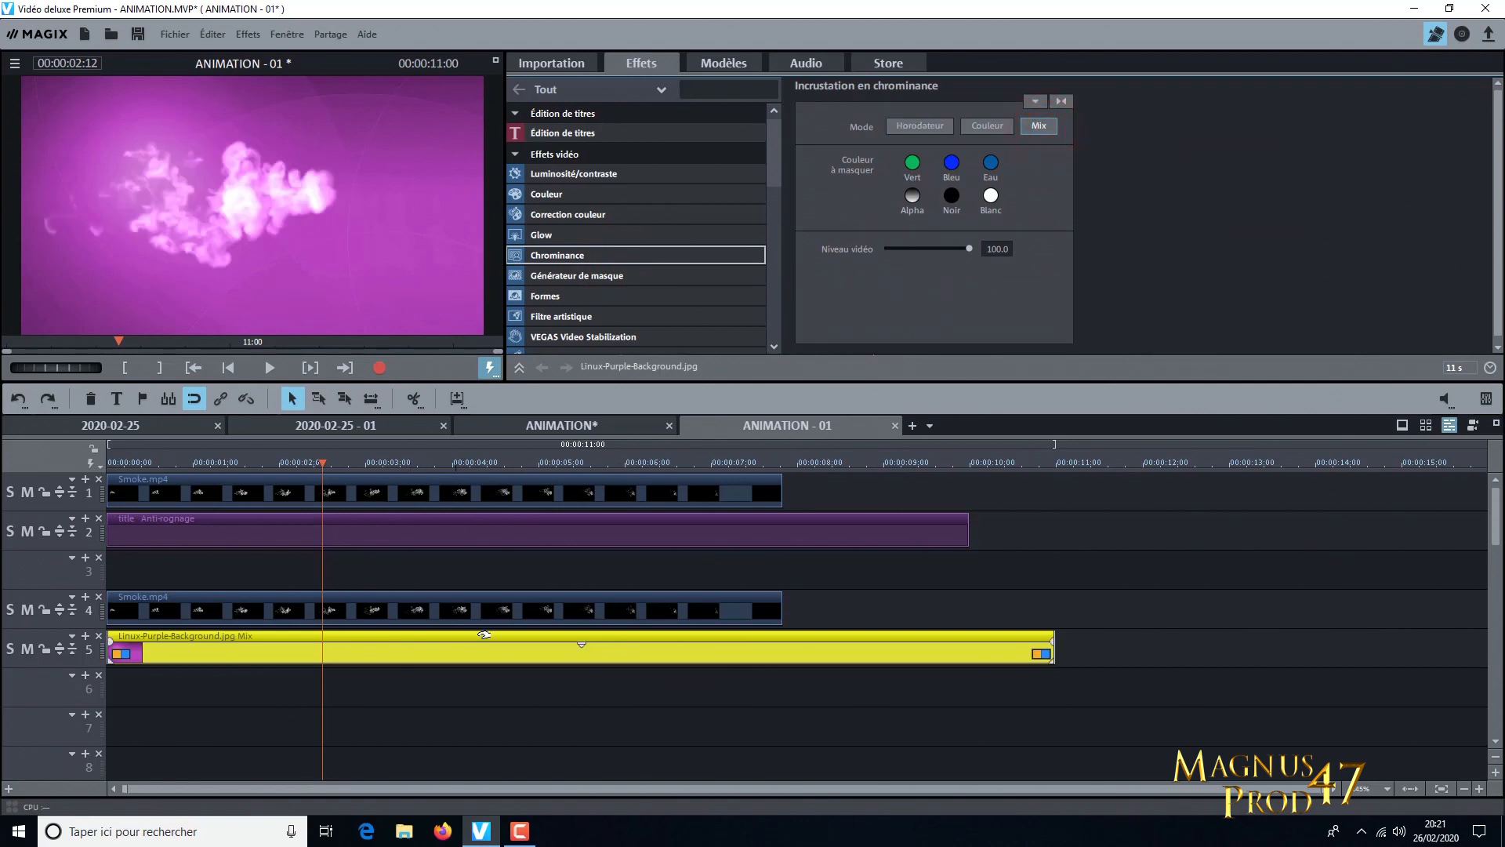
{"action": "left_click", "coordinate": [493, 607]}
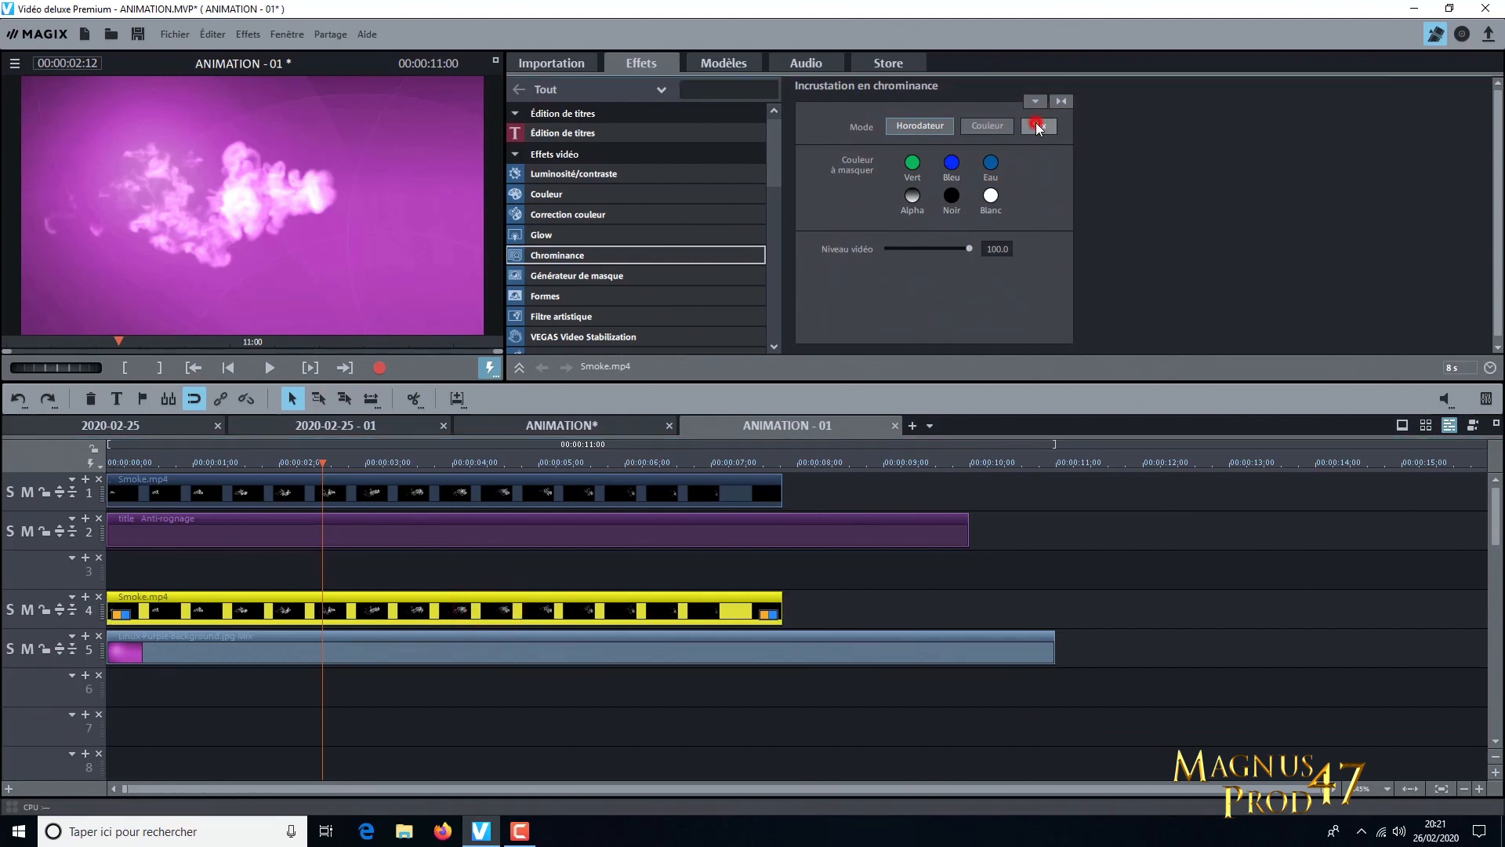
{"action": "left_click", "coordinate": [1039, 127]}
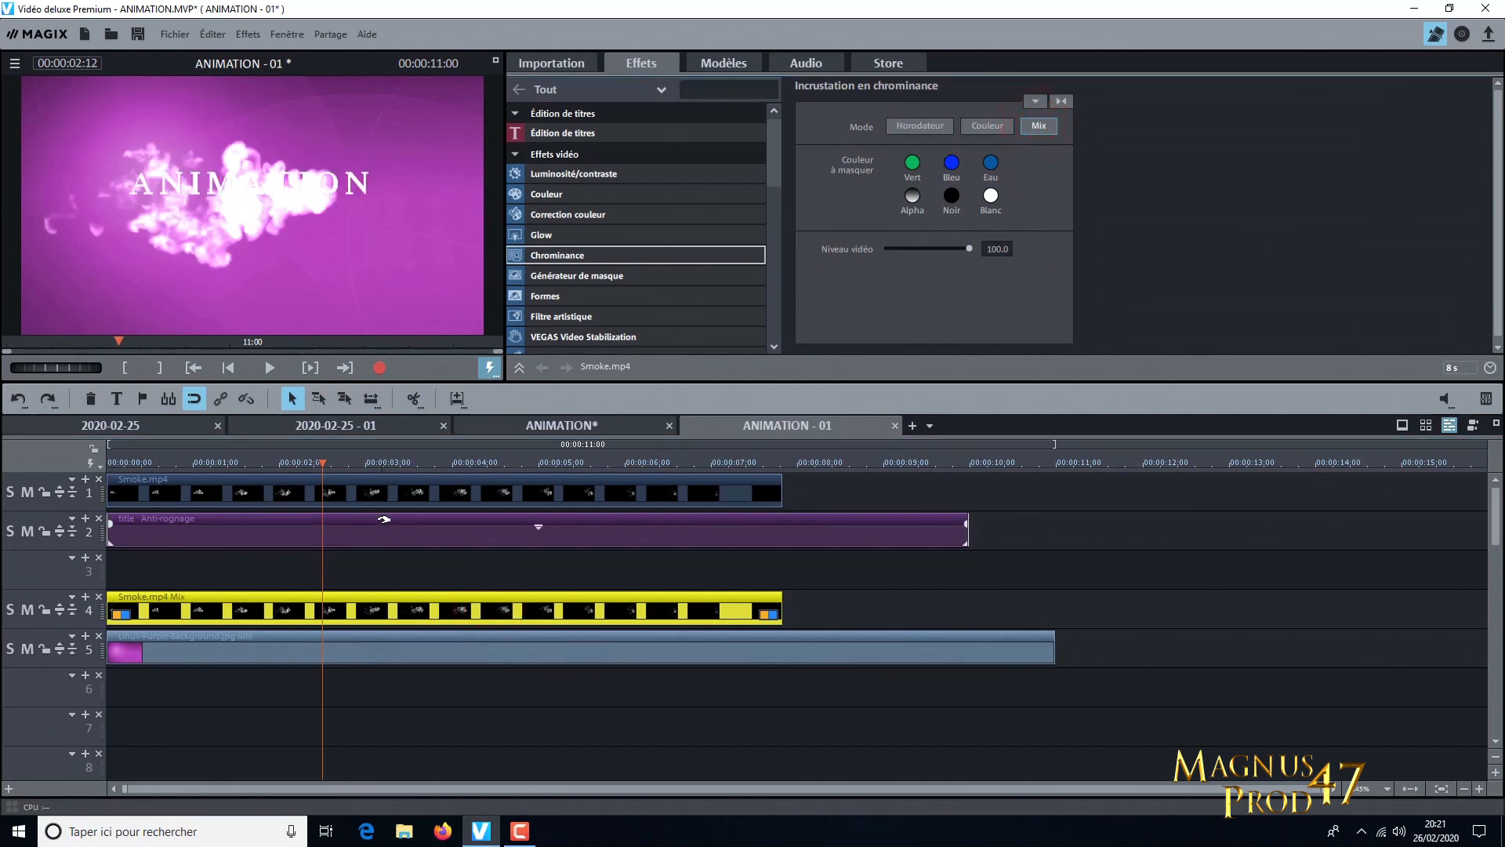
{"action": "left_click", "coordinate": [383, 522]}
{"action": "left_click", "coordinate": [1047, 129]}
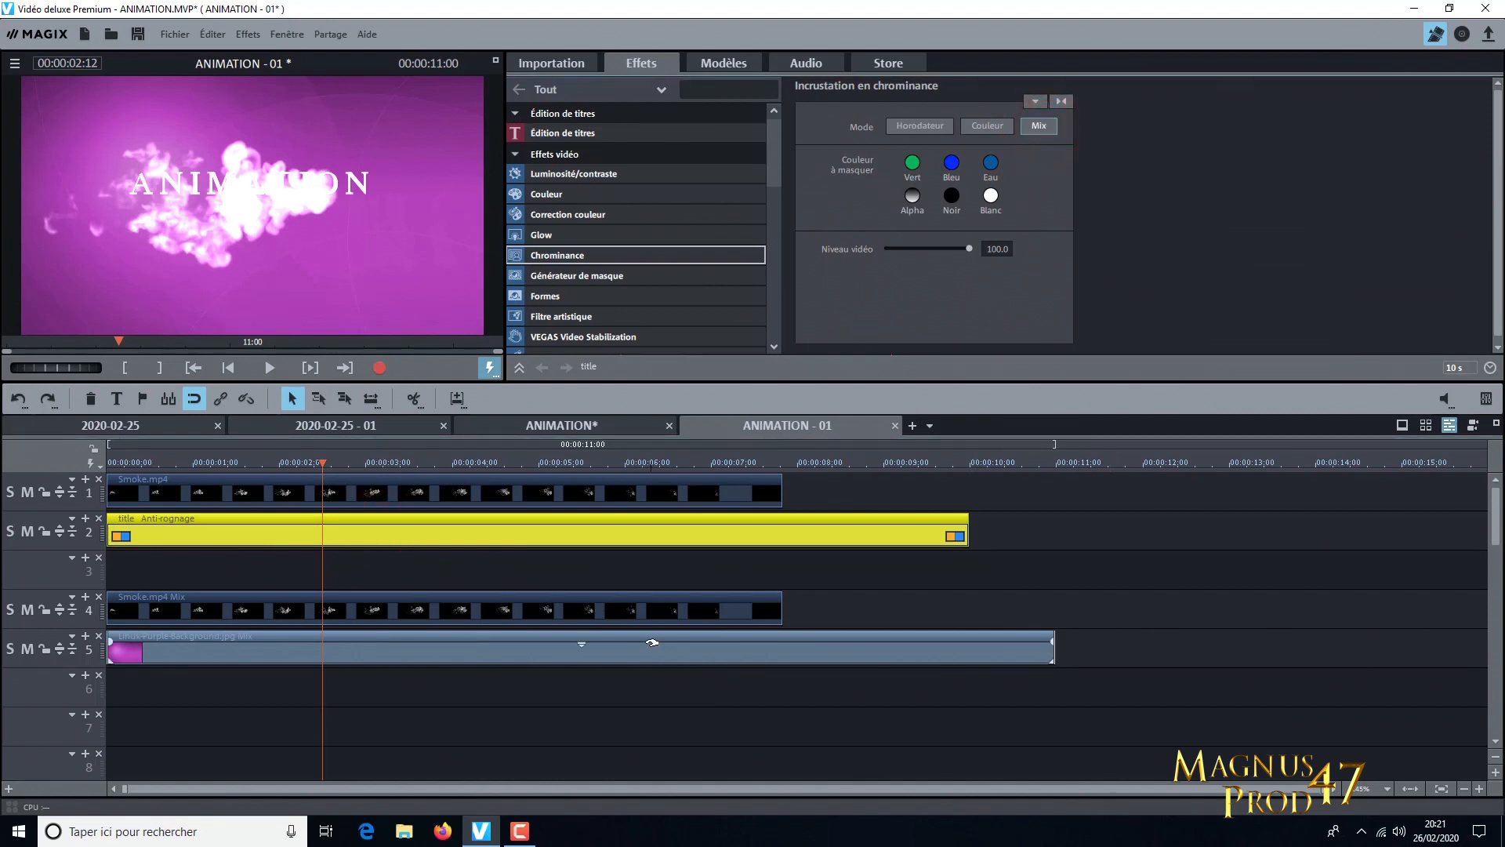
{"action": "left_click", "coordinate": [649, 614]}
{"action": "left_click", "coordinate": [658, 497]}
{"action": "left_click", "coordinate": [638, 607]}
{"action": "left_click", "coordinate": [638, 490]}
{"action": "left_click", "coordinate": [631, 605]}
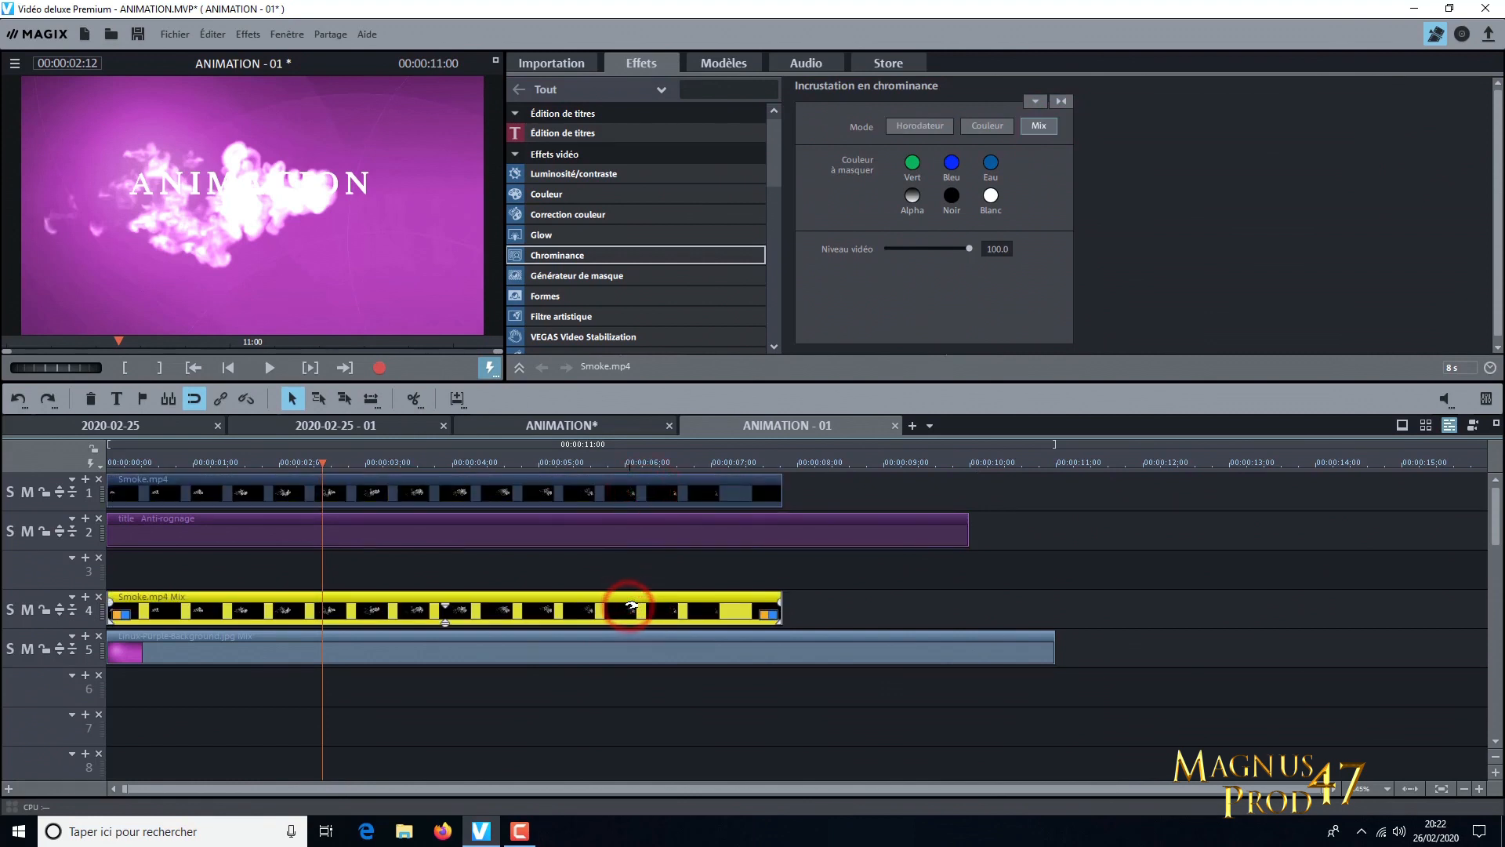
{"action": "left_click", "coordinate": [624, 493]}
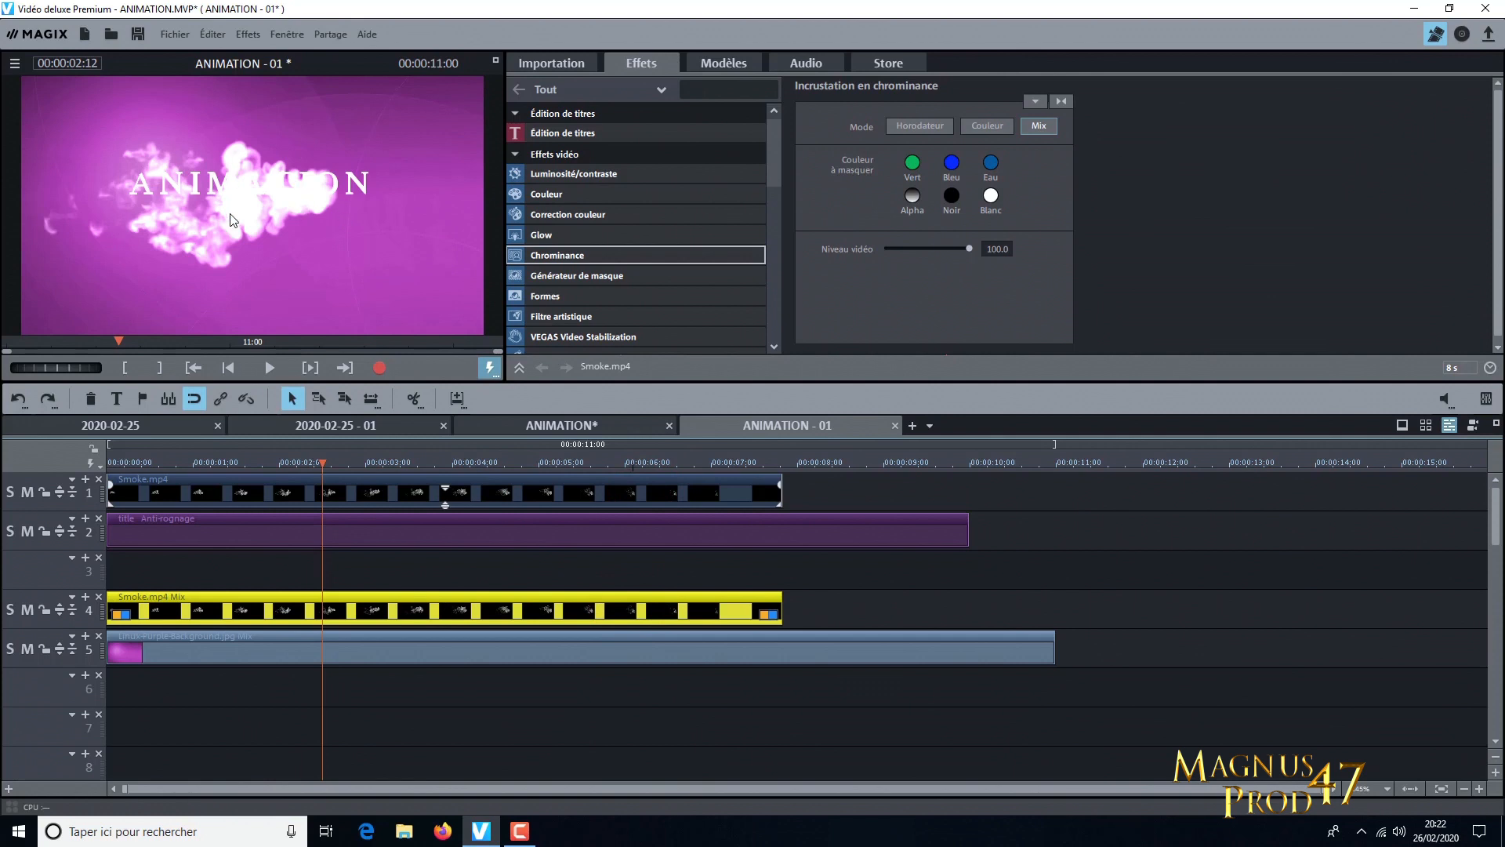
Reduce the brightness of the smoke clip on track 1 to 25
{"action": "left_click", "coordinate": [613, 174]}
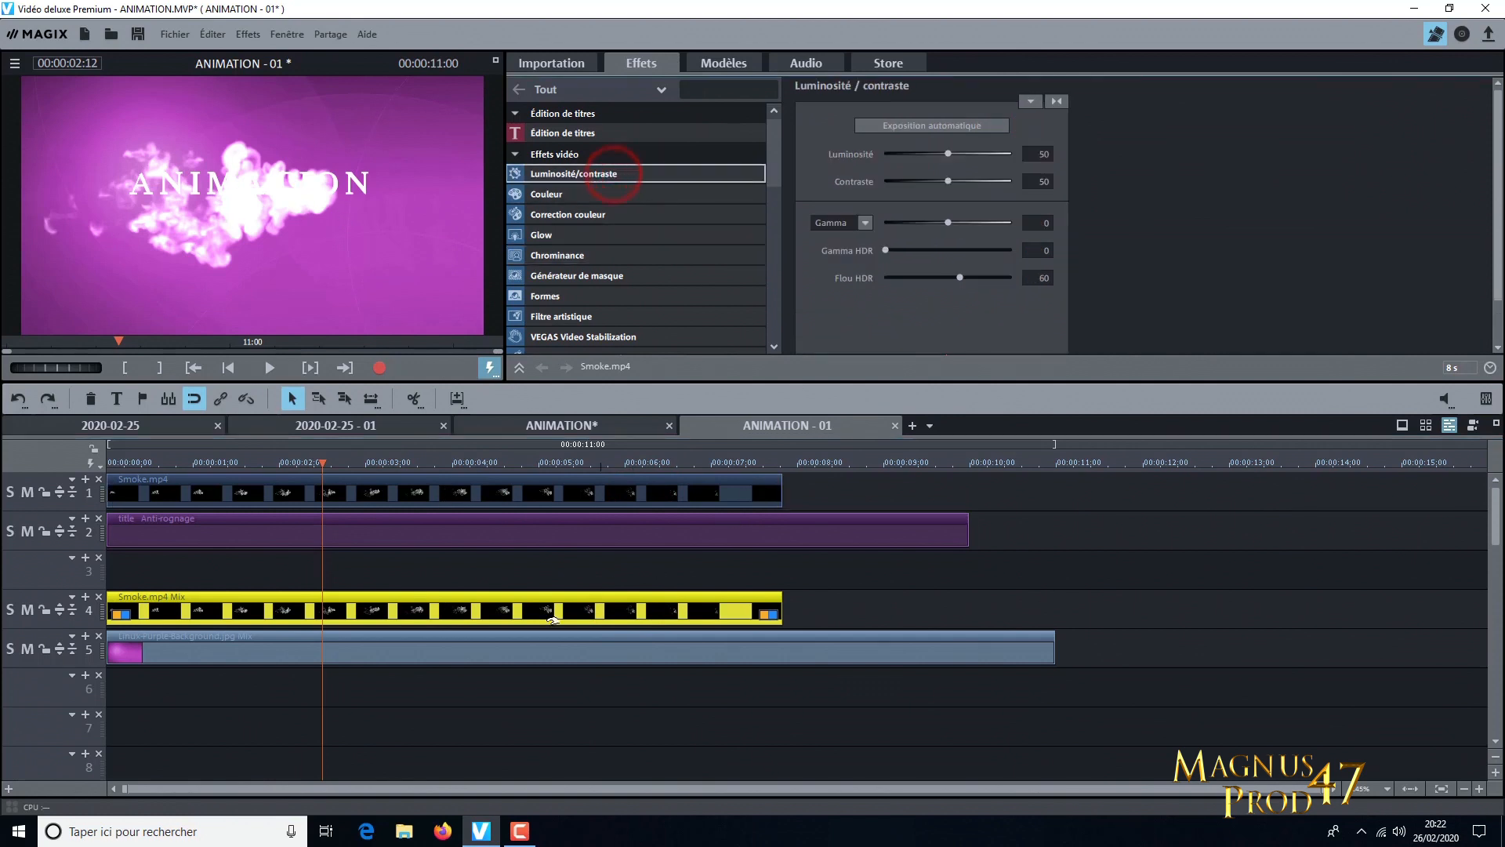
{"action": "left_click", "coordinate": [572, 494]}
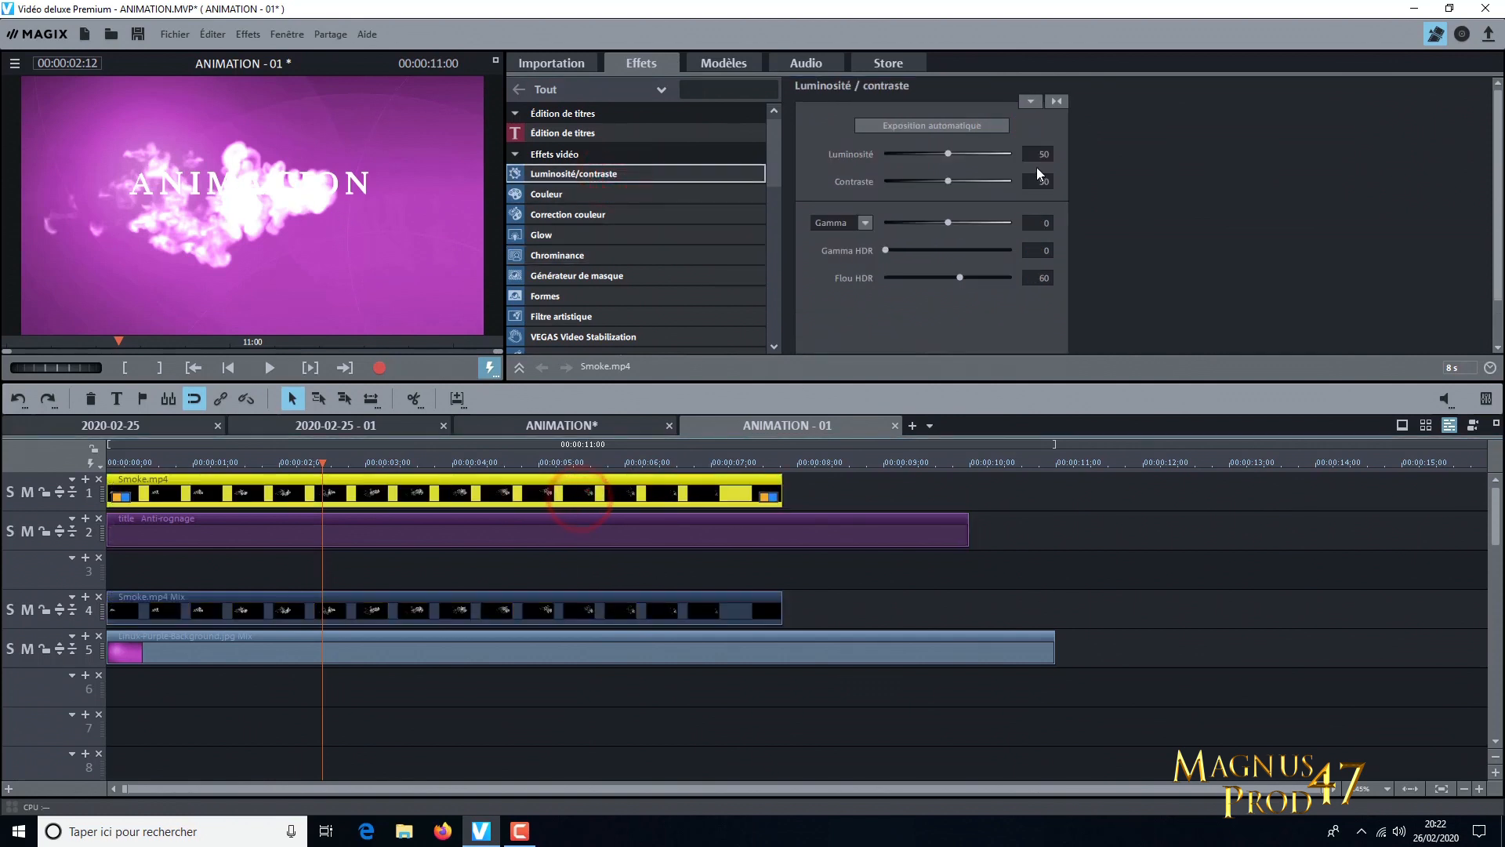
{"action": "scroll", "coordinate": [1041, 154], "scroll_direction": "down", "scroll_amount": 3}
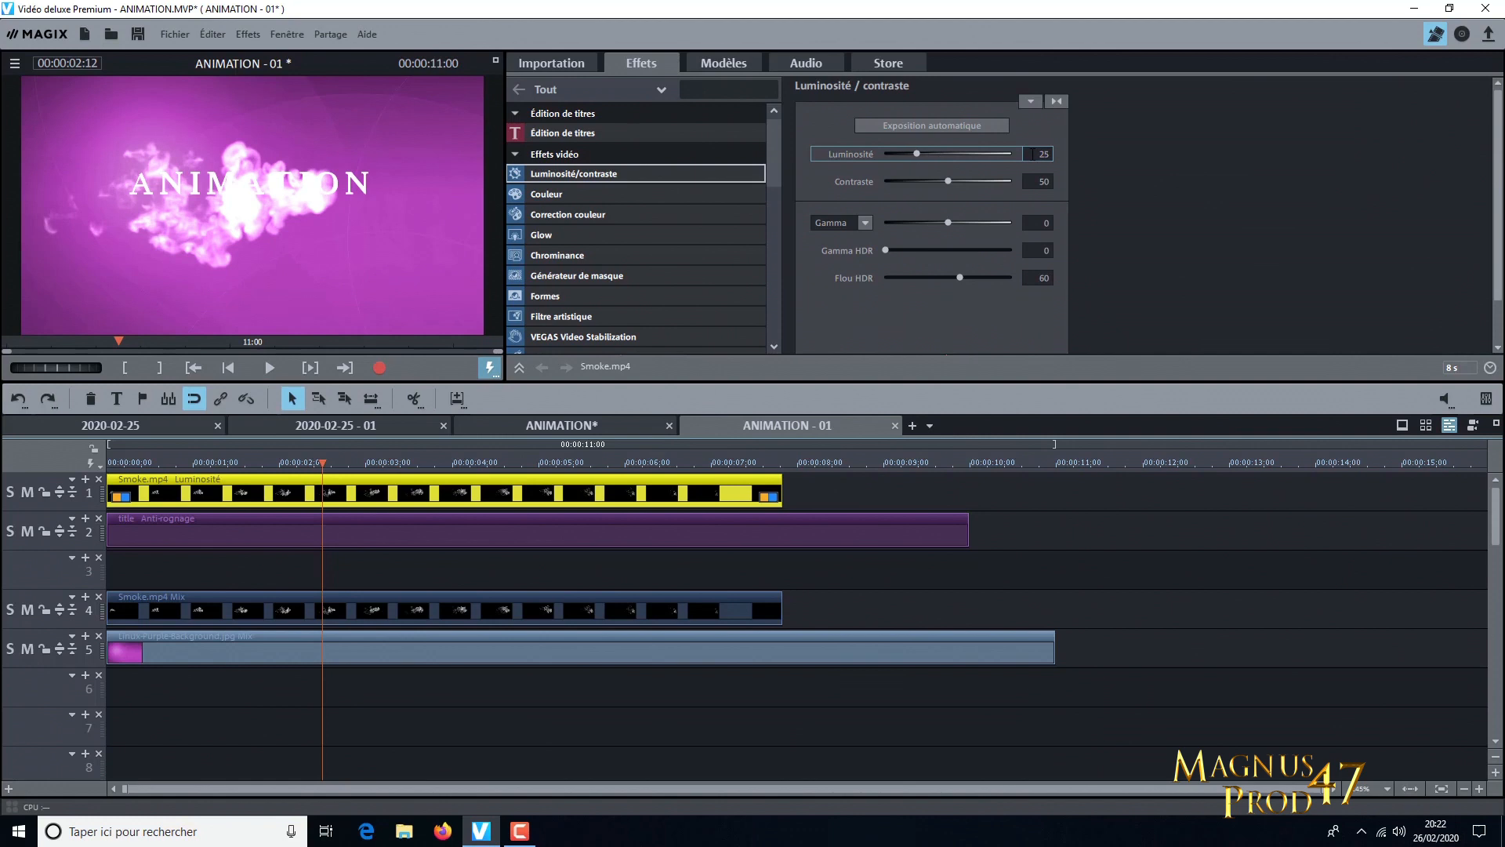
{"action": "double_click", "coordinate": [1035, 154]}
Set the track 4 smoke clip's brightness to 8 and its contrast to 42
{"action": "left_click", "coordinate": [613, 610]}
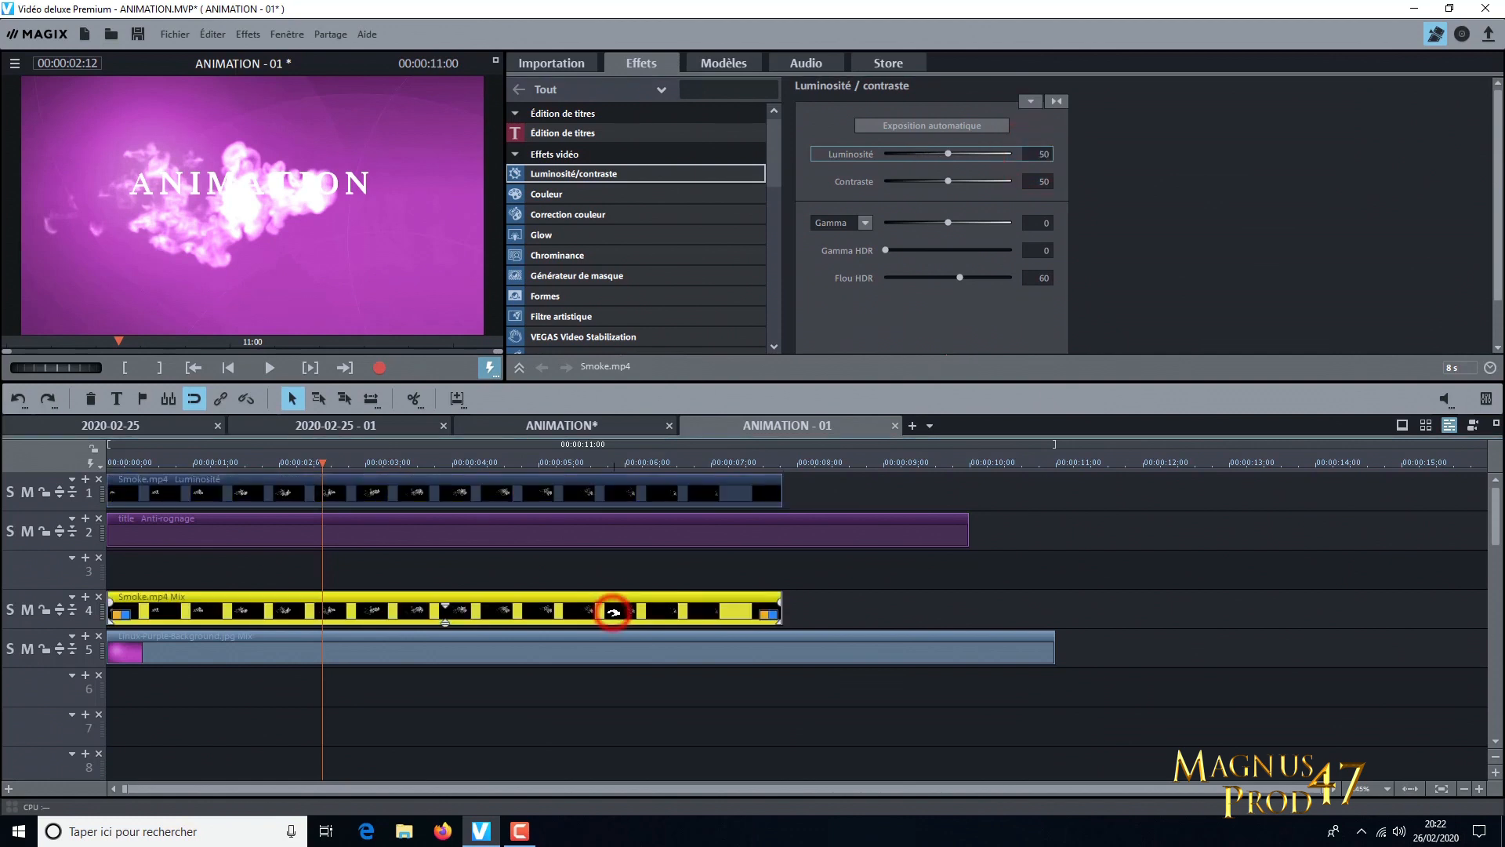
{"action": "scroll", "coordinate": [1033, 153], "scroll_direction": "down", "scroll_amount": 2}
{"action": "scroll", "coordinate": [1033, 151], "scroll_direction": "down", "scroll_amount": 7}
{"action": "scroll", "coordinate": [1034, 152], "scroll_direction": "down", "scroll_amount": 6}
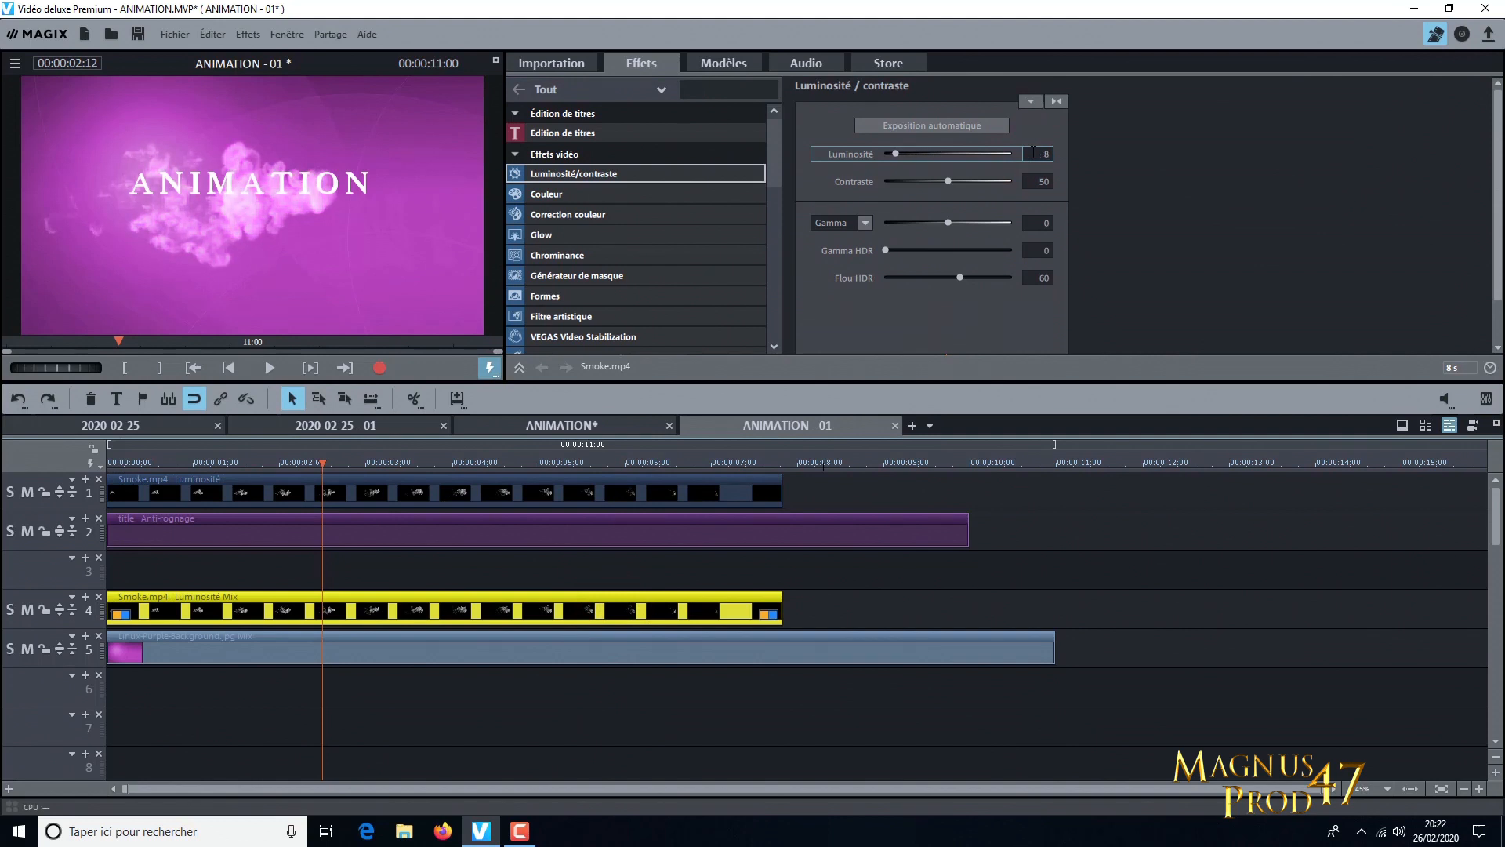
{"action": "scroll", "coordinate": [1037, 184], "scroll_direction": "down", "scroll_amount": 1}
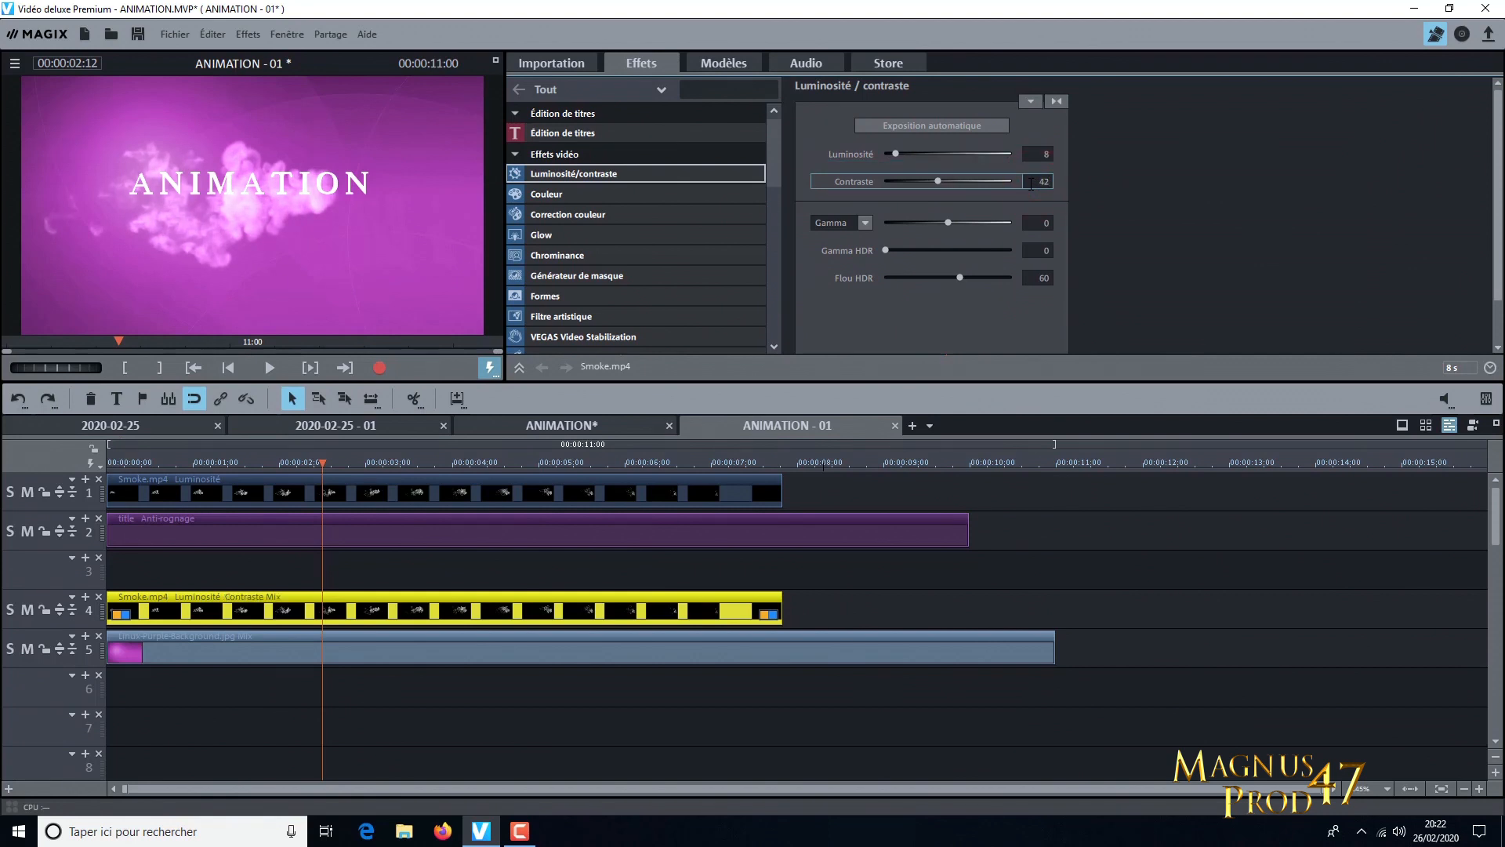
Add the Balayage transition from Transitions Basic at the start of track 3 and stretch it to the end of the smoke clips
{"action": "left_click", "coordinate": [566, 535]}
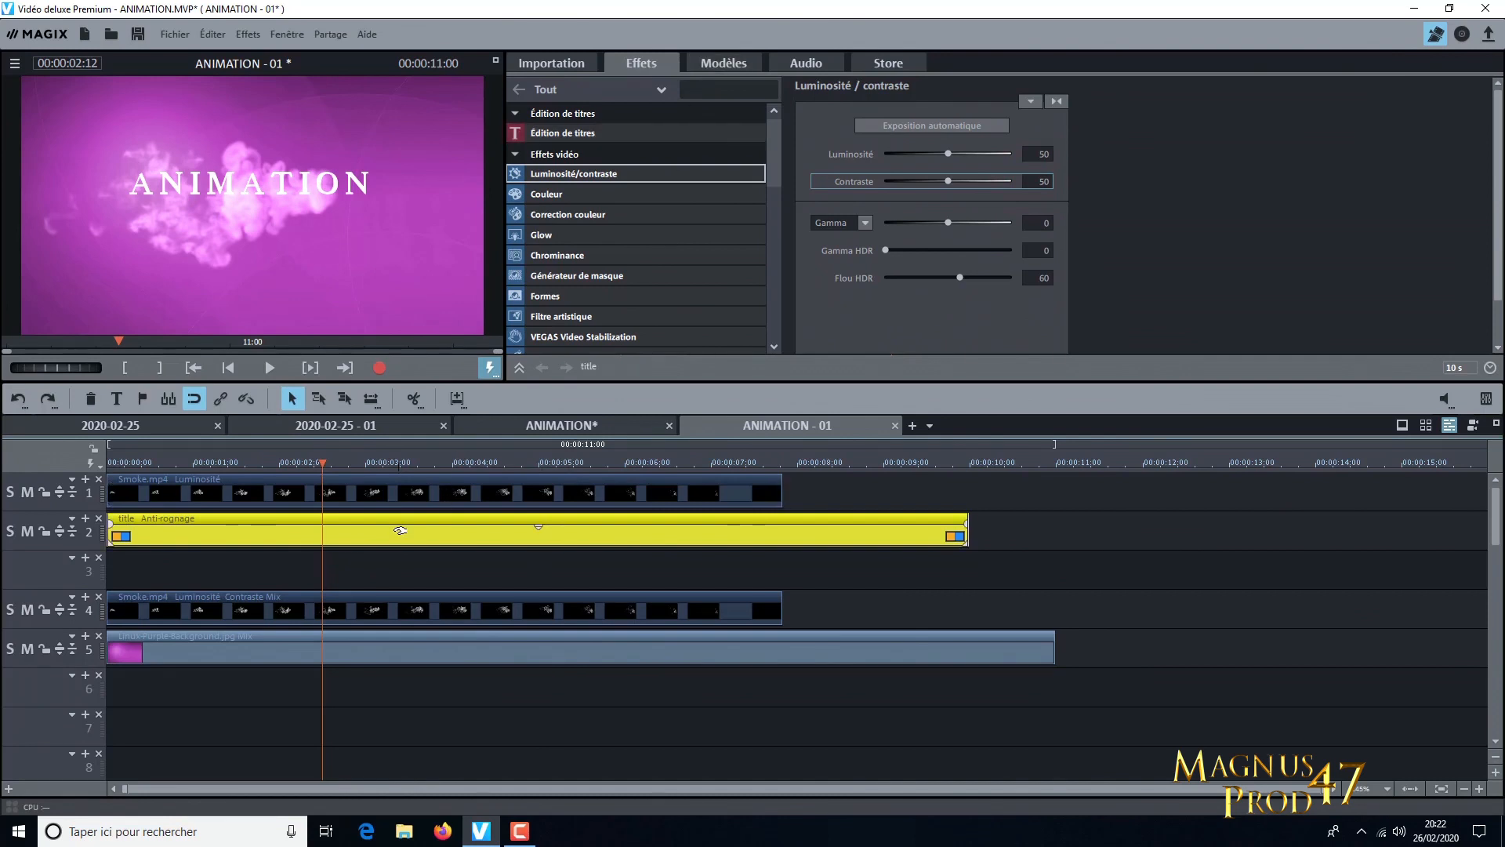
{"action": "left_click", "coordinate": [727, 63]}
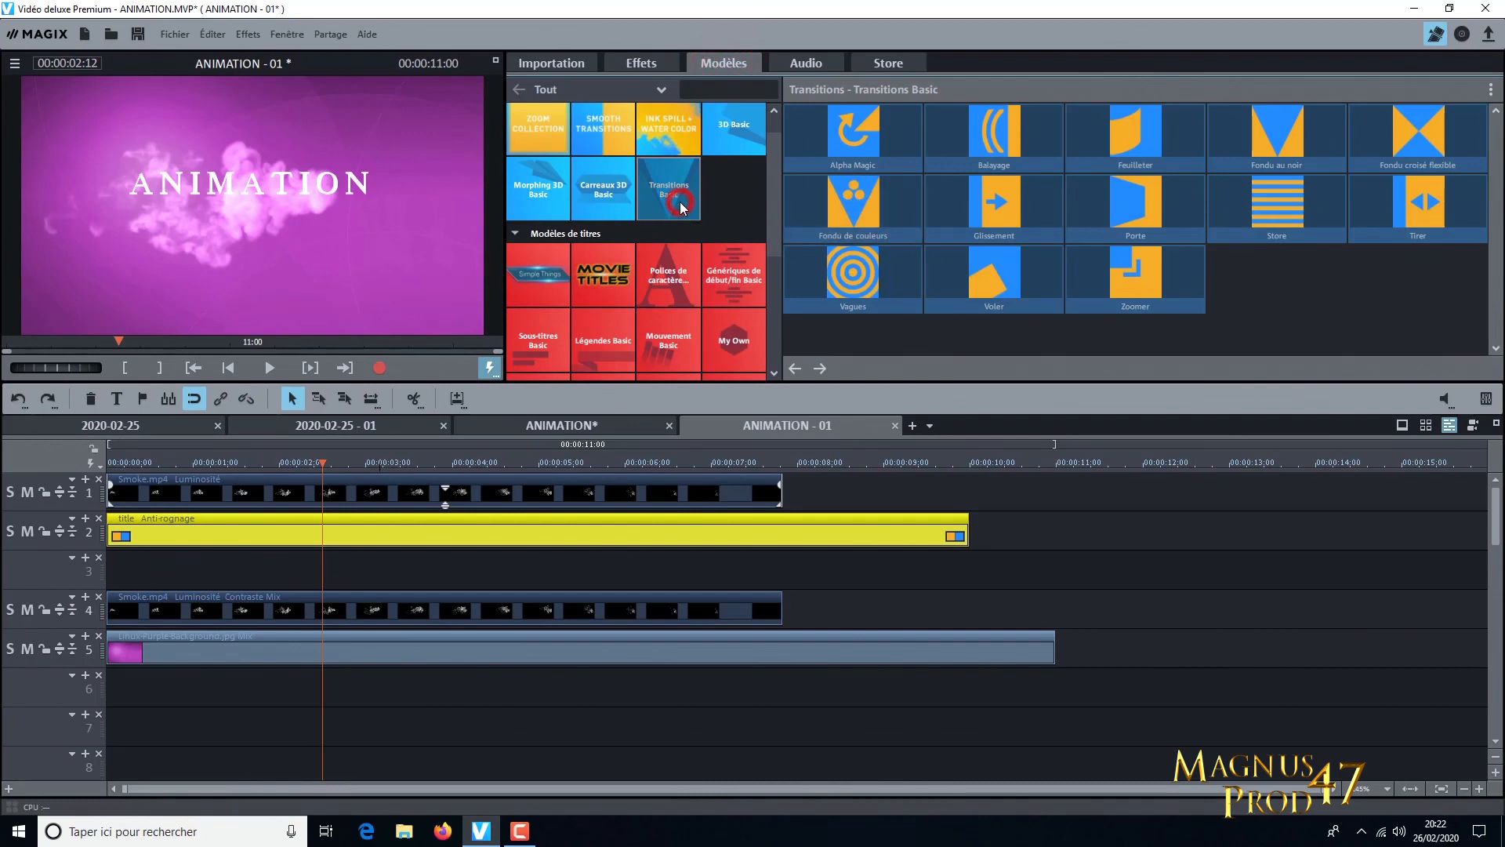
{"action": "mouse_move", "coordinate": [1028, 153]}
{"action": "left_click_drag", "start_coordinate": [1029, 154], "coordinate": [131, 568]}
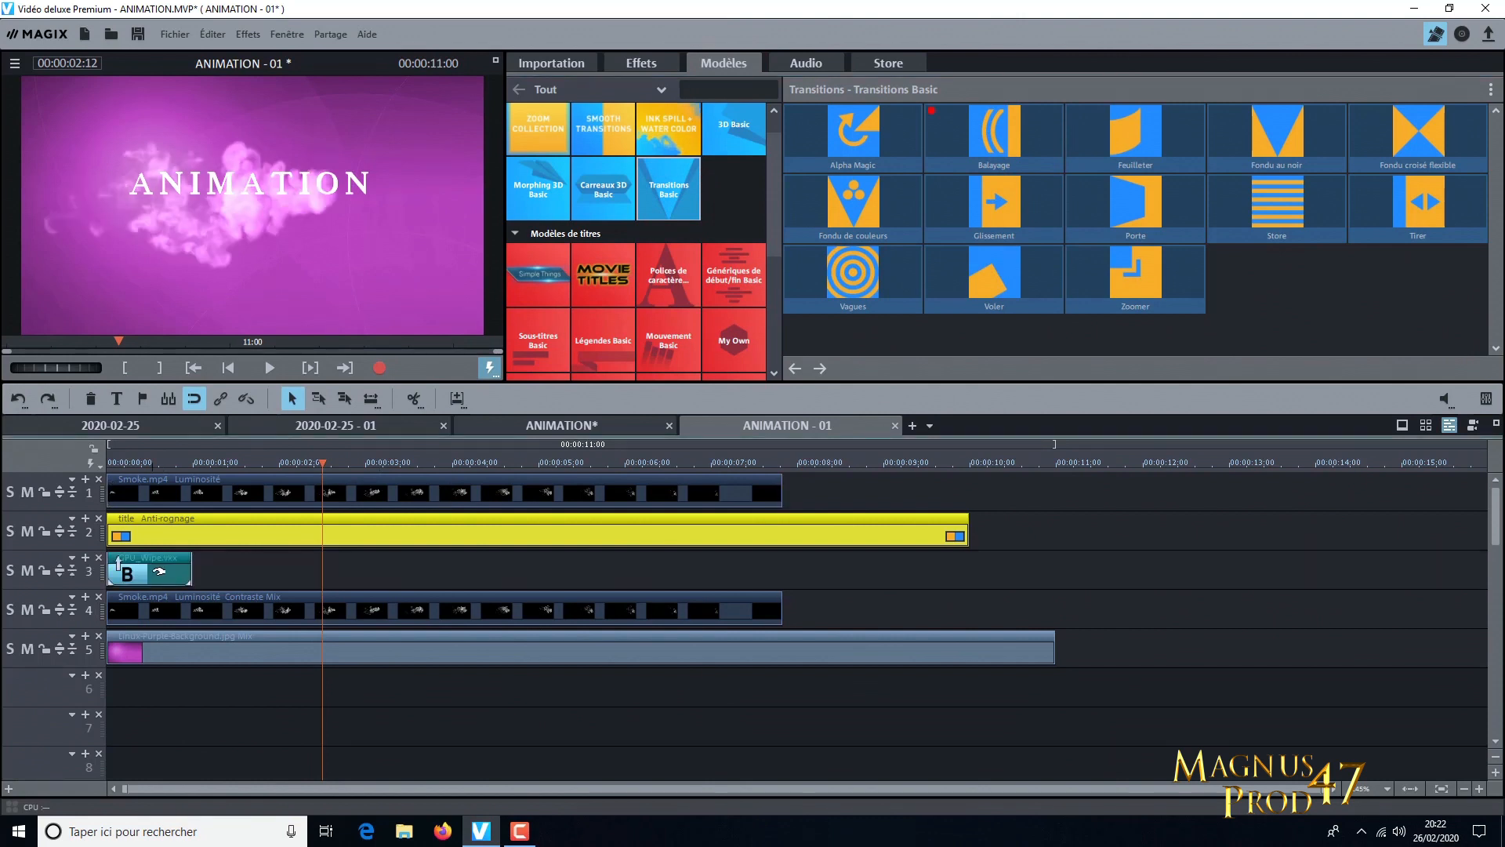
{"action": "left_click_drag", "start_coordinate": [322, 461], "coordinate": [144, 464]}
{"action": "left_click_drag", "start_coordinate": [189, 571], "coordinate": [774, 570]}
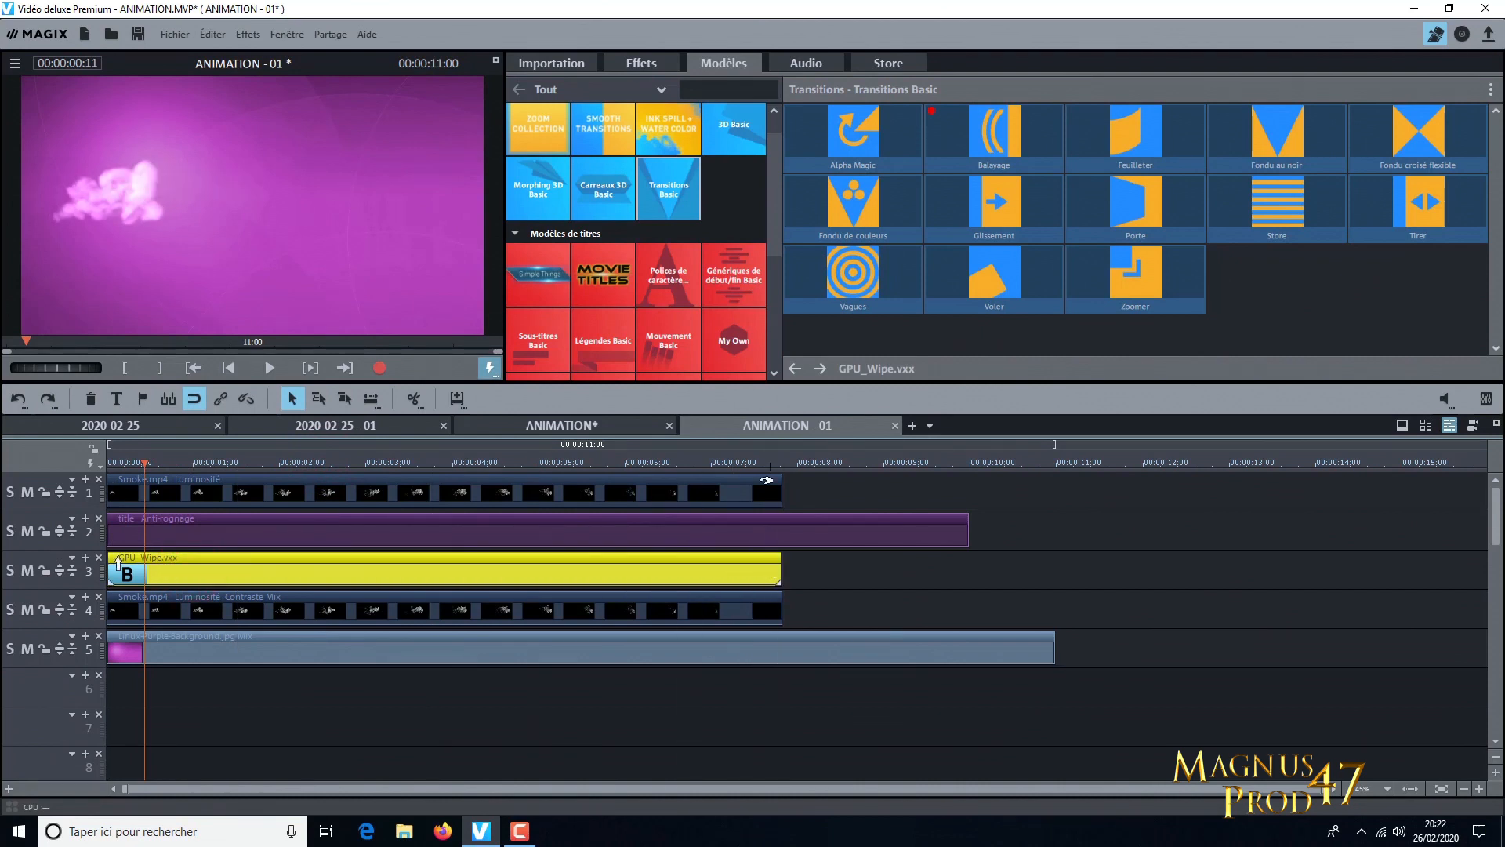
Review the variant and direction settings of the Balayage transition on track 3
{"action": "left_click", "coordinate": [295, 576]}
{"action": "right_click", "coordinate": [511, 581]}
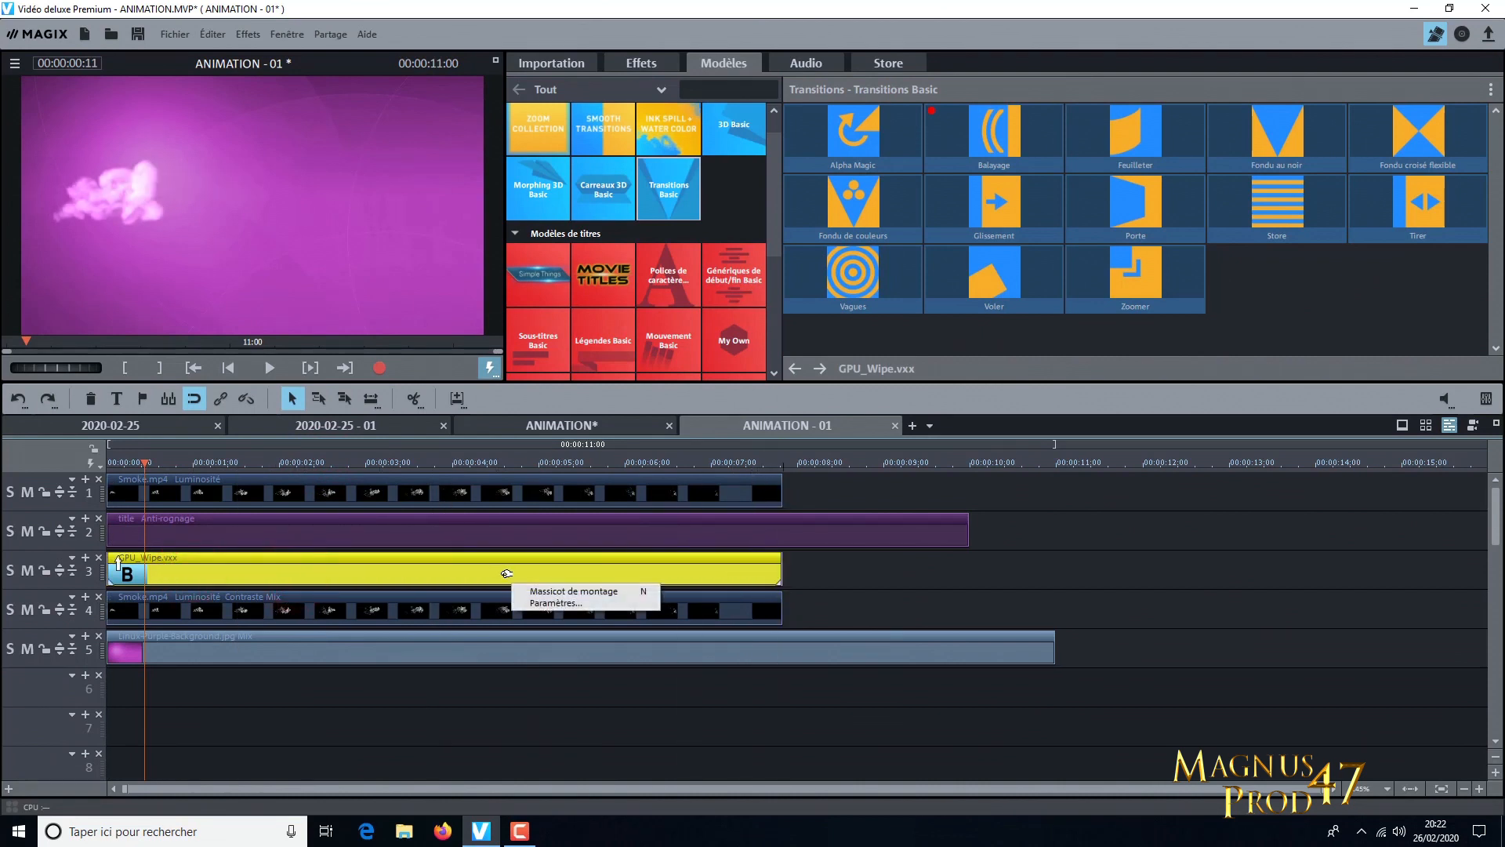
{"action": "left_click", "coordinate": [550, 604]}
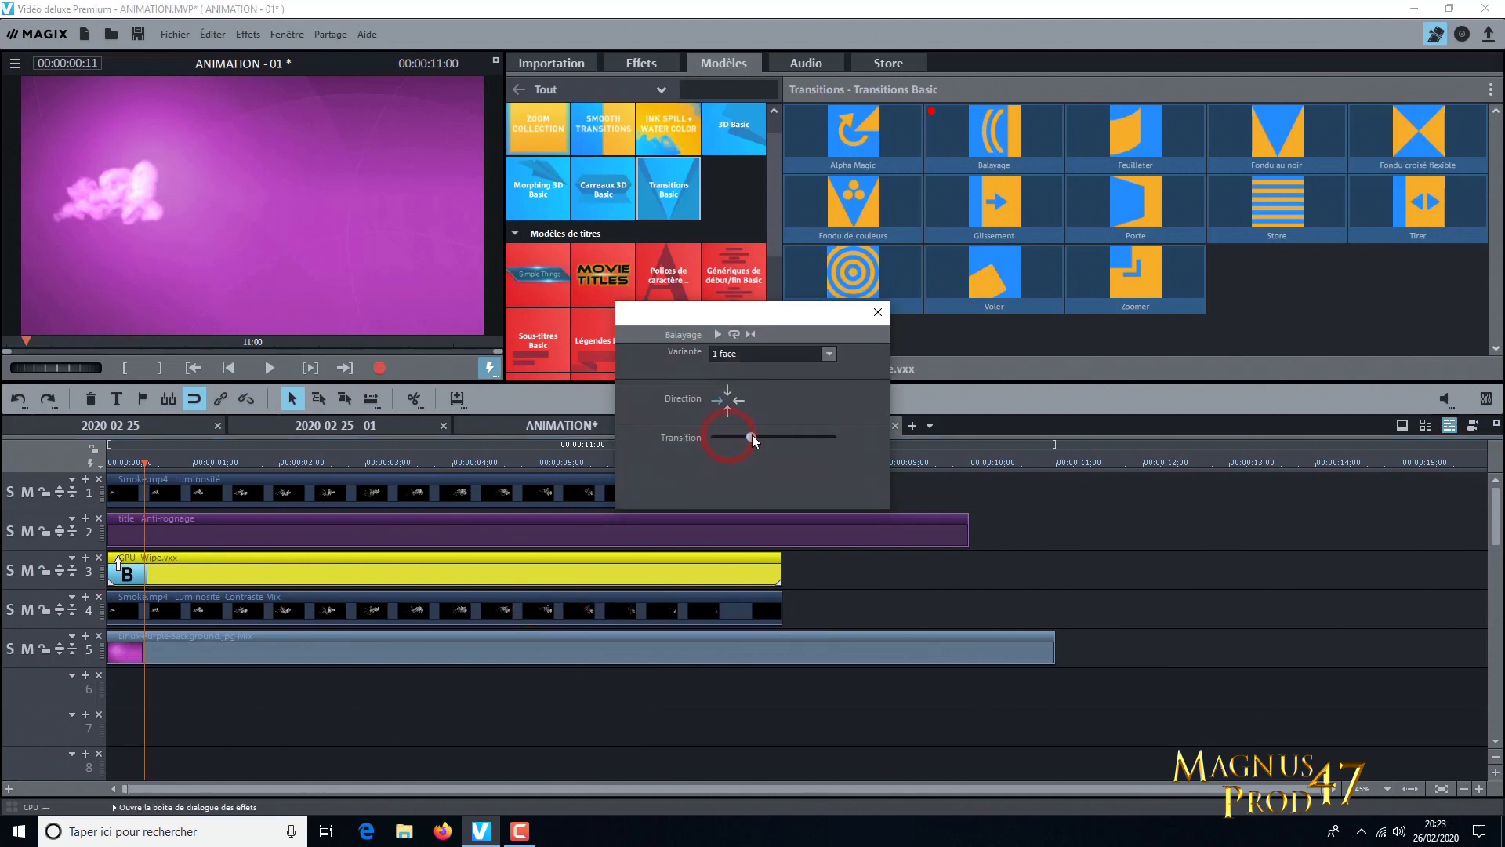
{"action": "left_click", "coordinate": [879, 312]}
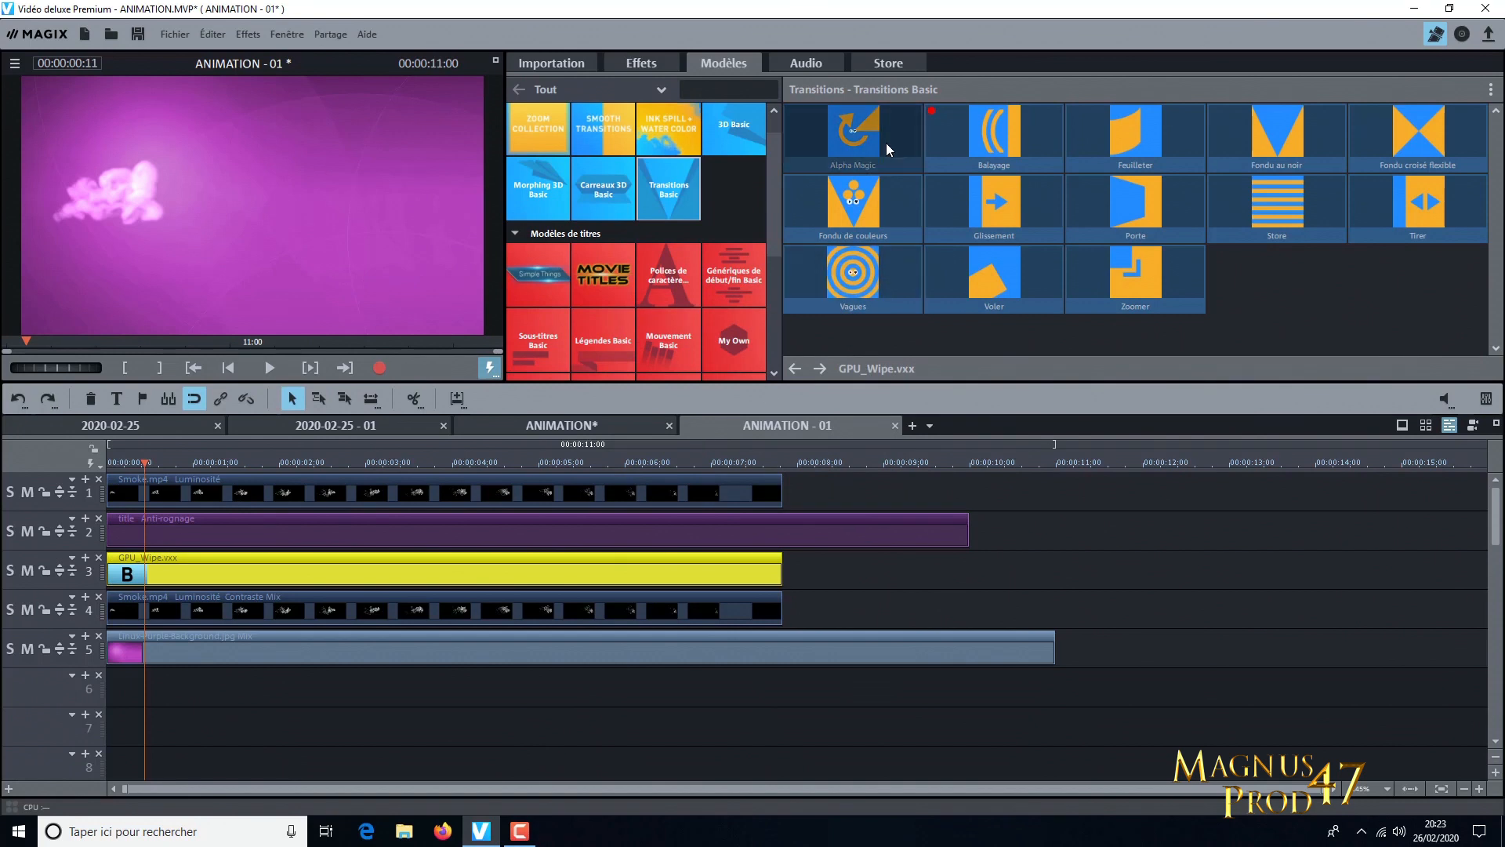
{"action": "mouse_move", "coordinate": [988, 158]}
{"action": "left_click_drag", "start_coordinate": [990, 161], "coordinate": [923, 576]}
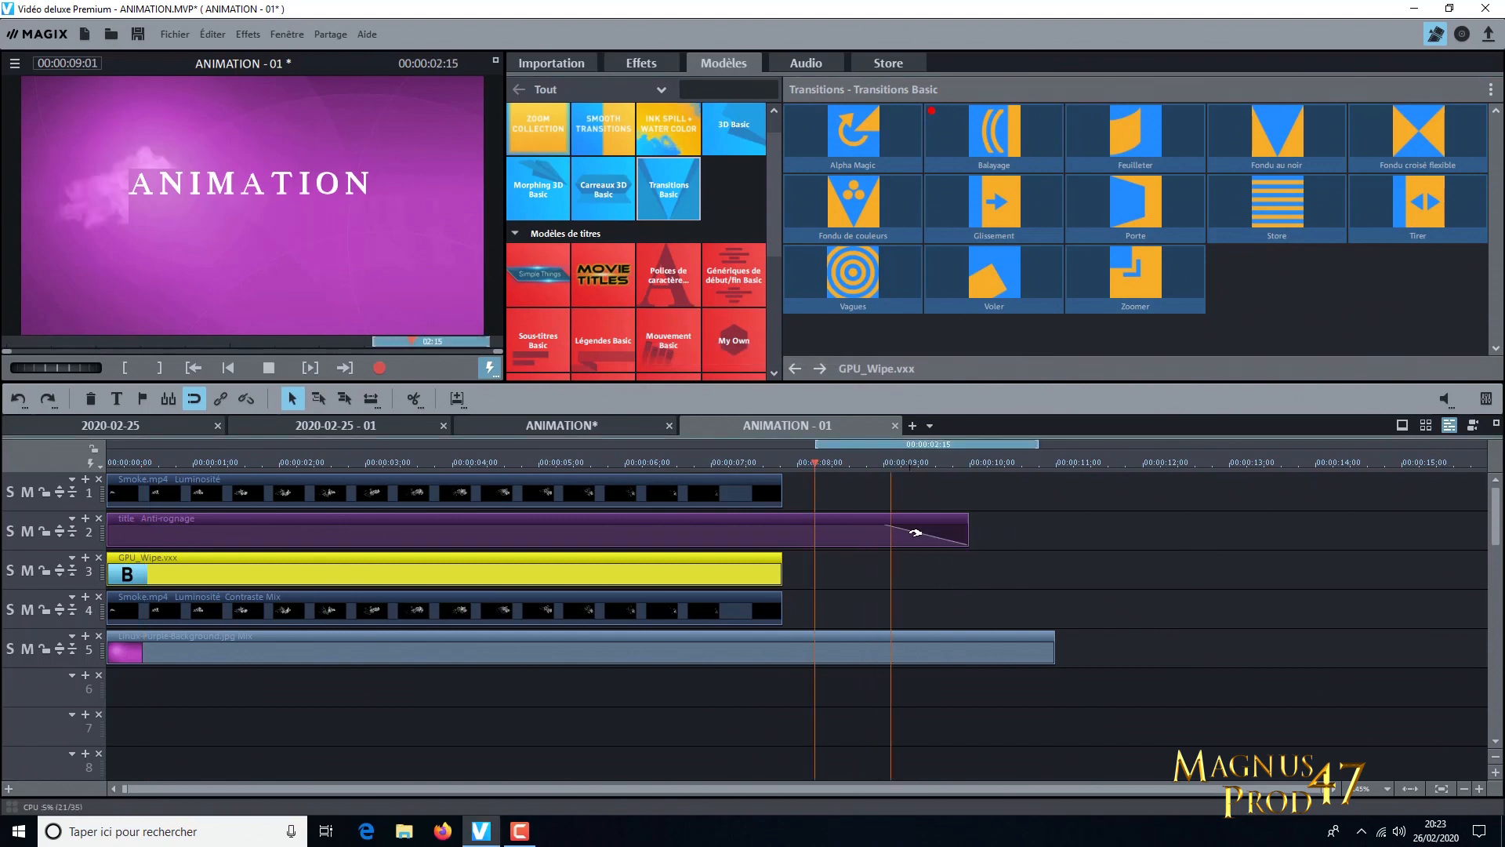
{"action": "left_click", "coordinate": [269, 368]}
{"action": "left_click", "coordinate": [16, 399]}
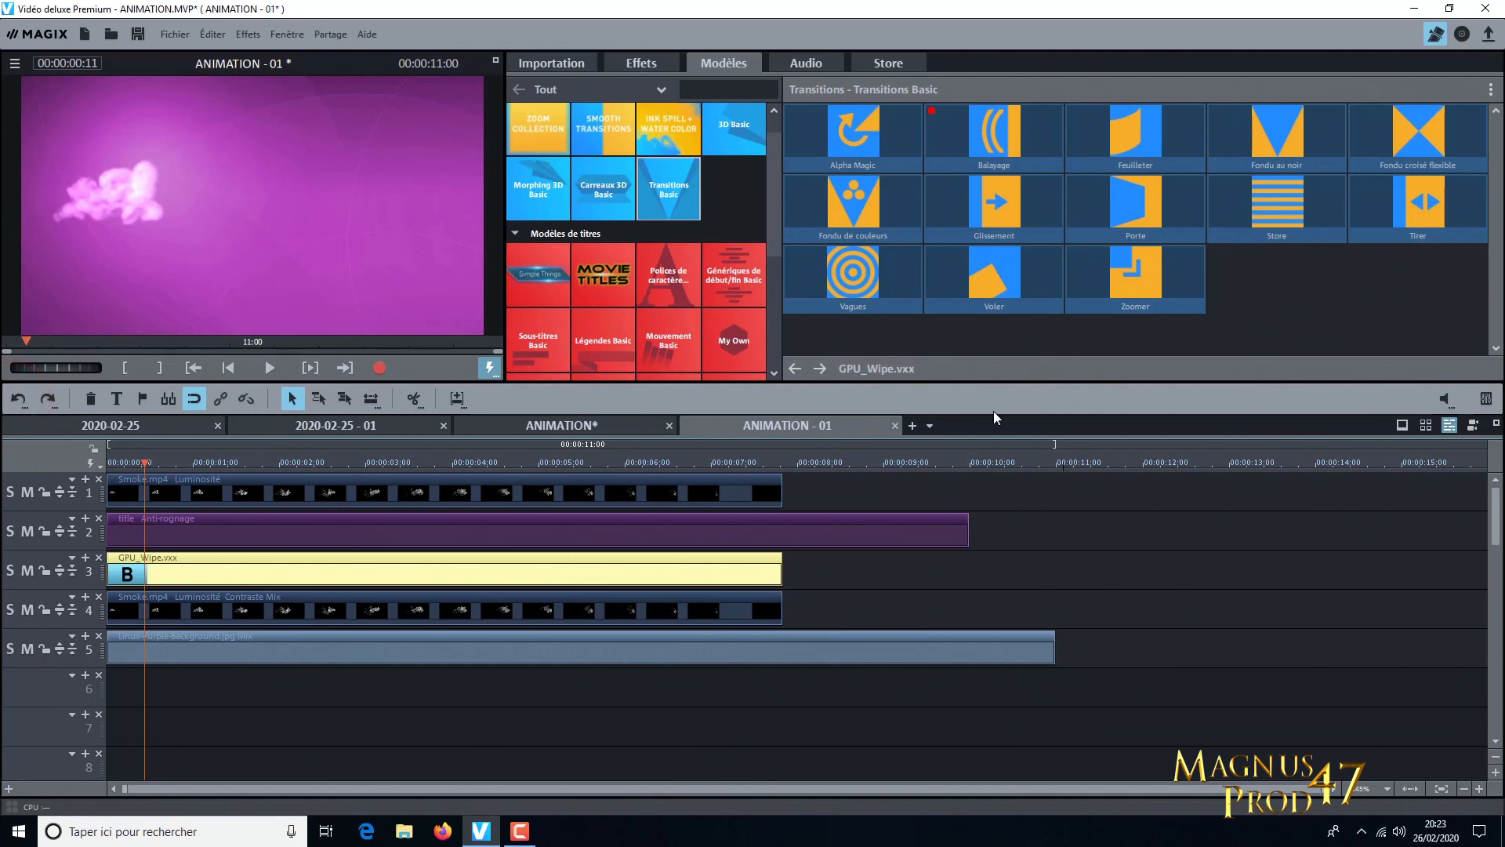
Add a second Balayage transition on track 3, ending level with the title, and review its parameters
{"action": "left_click_drag", "start_coordinate": [1015, 148], "coordinate": [835, 563]}
{"action": "right_click", "coordinate": [915, 567]}
{"action": "left_click", "coordinate": [972, 596]}
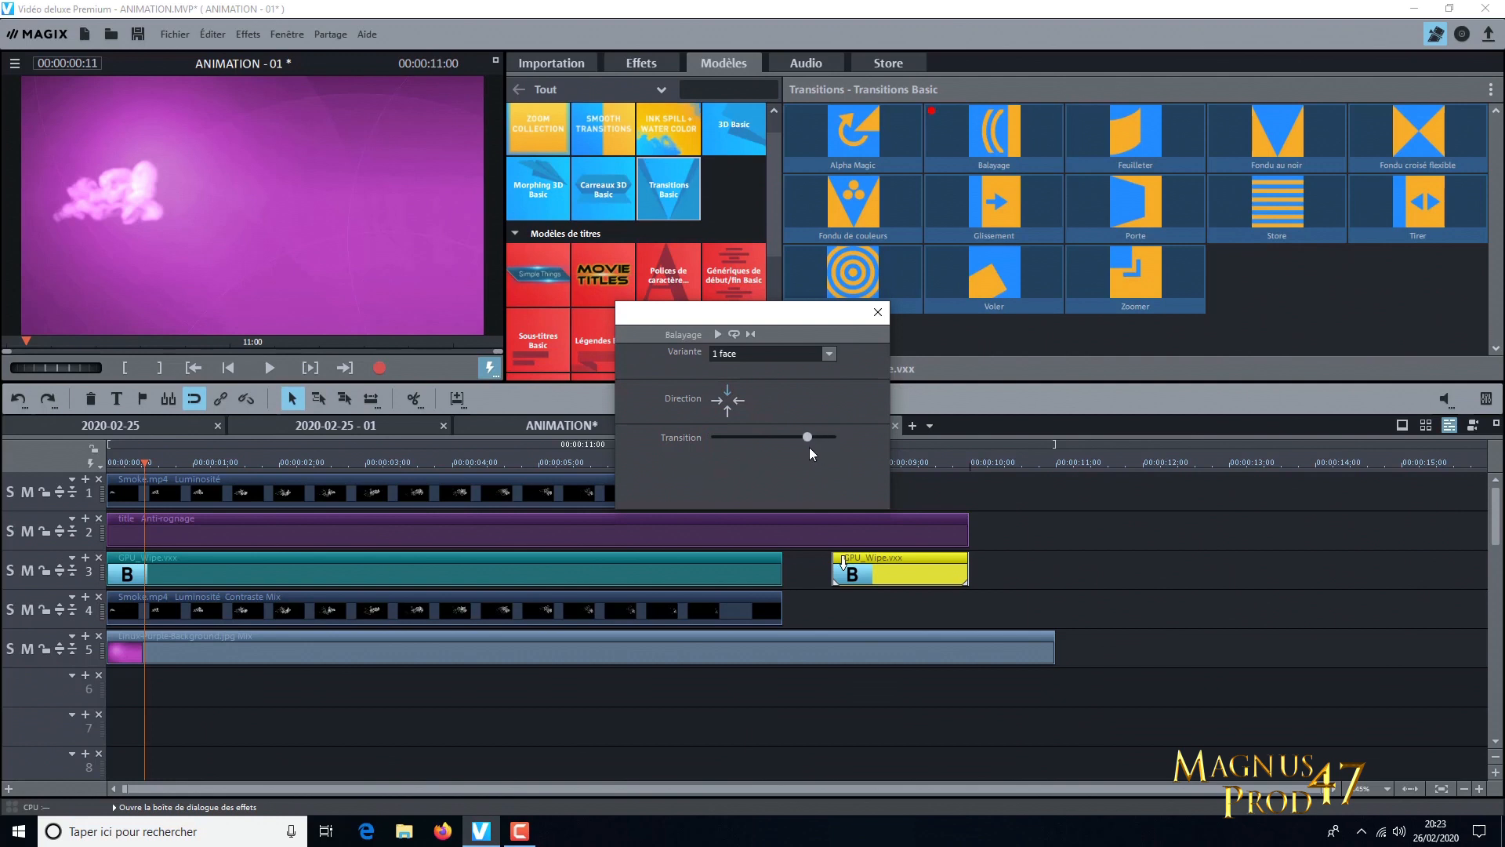
{"action": "left_click", "coordinate": [878, 312]}
{"action": "left_click", "coordinate": [1052, 523]}
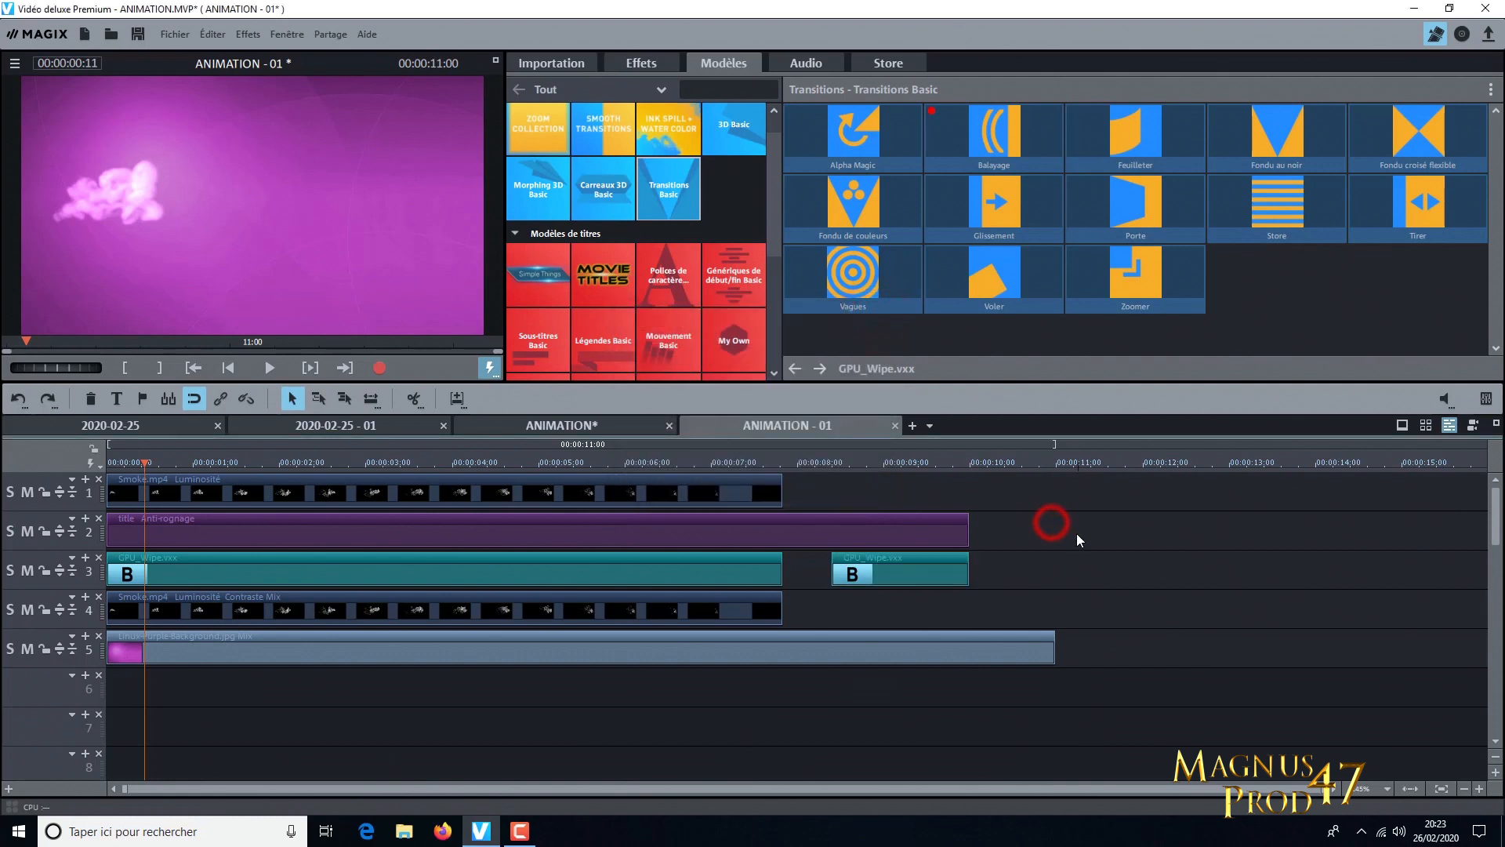
Split the purple background at 00:00:07:21, where the smoke clips end, and move its second part to track 1 directly after the smoke clip
{"action": "left_click", "coordinate": [783, 464]}
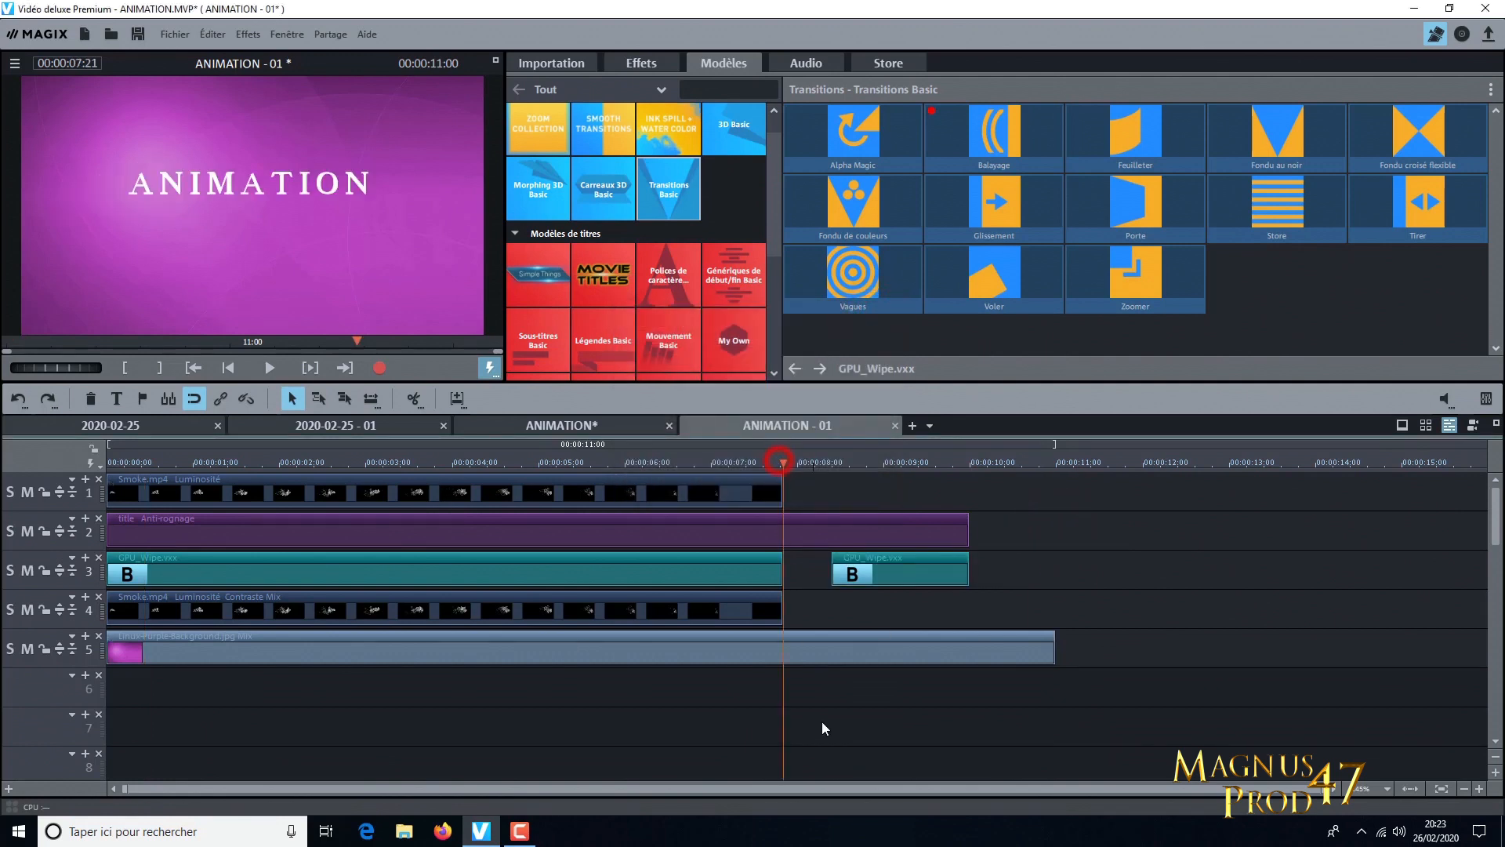
{"action": "left_click", "coordinate": [829, 652]}
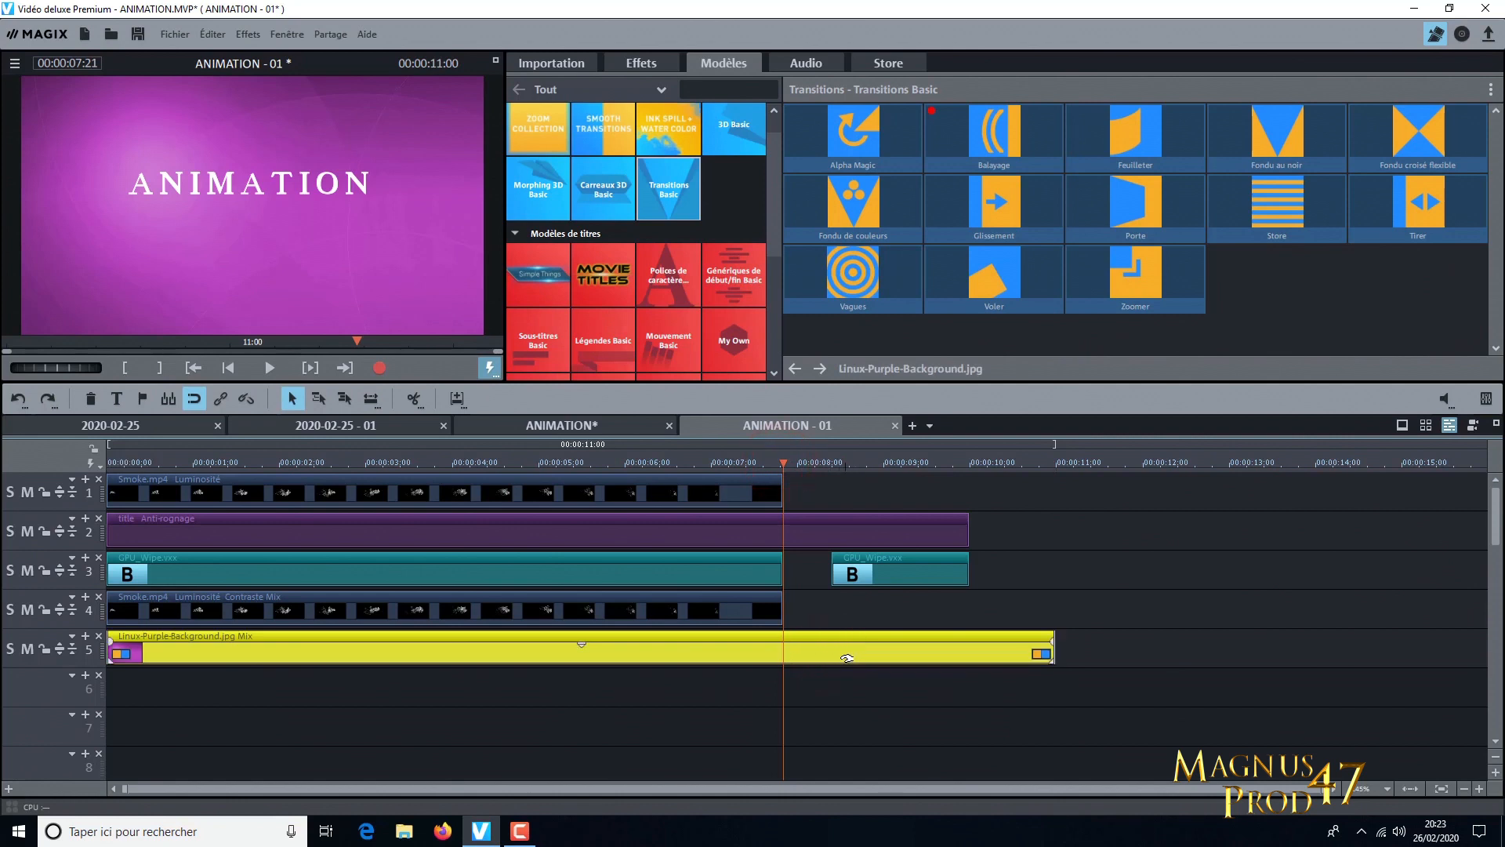
{"action": "left_click", "coordinate": [413, 398]}
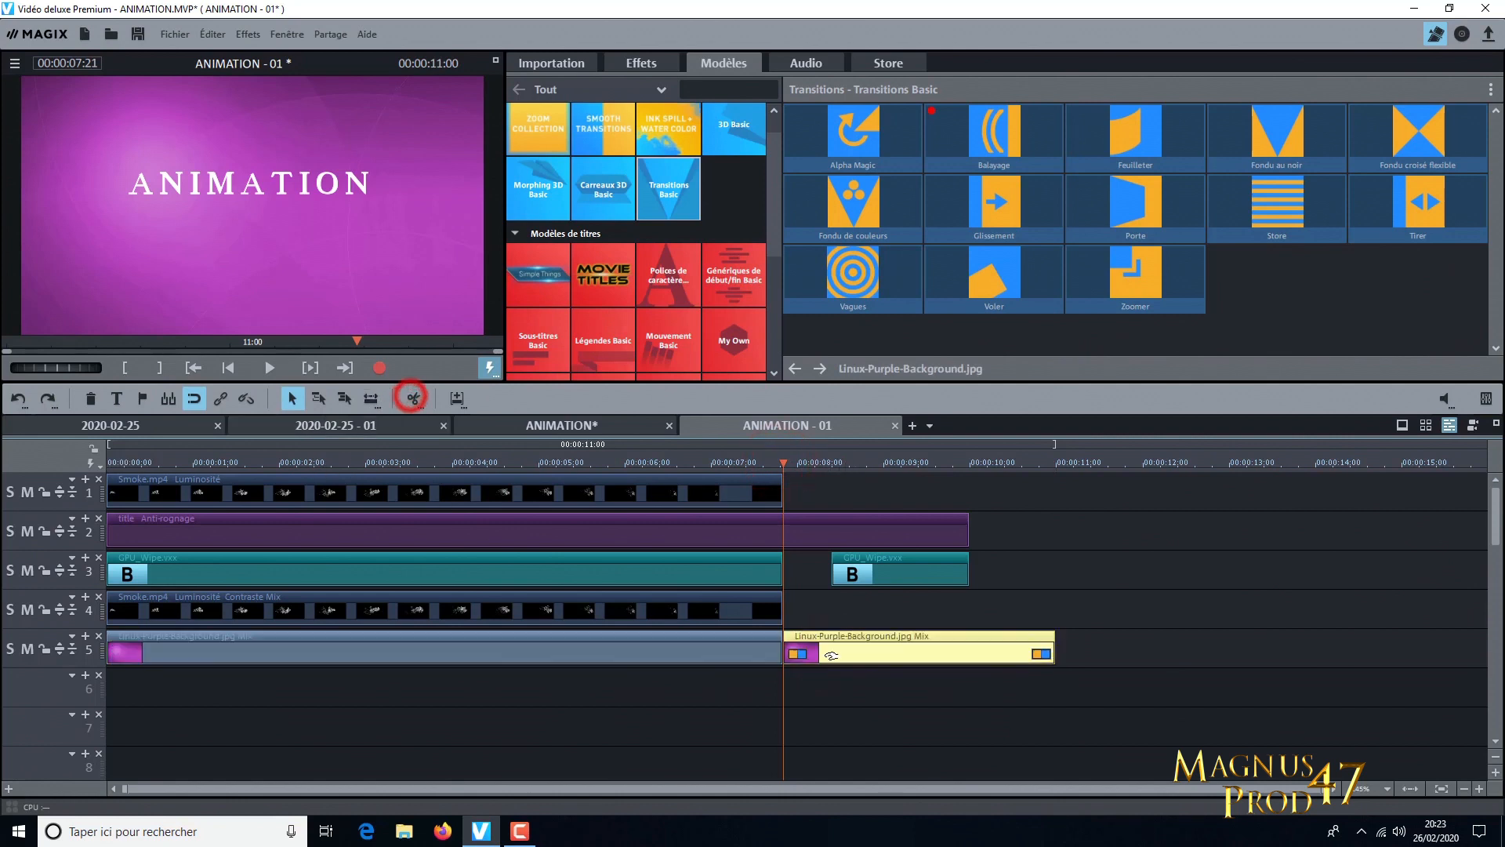
{"action": "left_click_drag", "start_coordinate": [862, 650], "coordinate": [956, 610]}
{"action": "left_click_drag", "start_coordinate": [908, 492], "coordinate": [863, 499]}
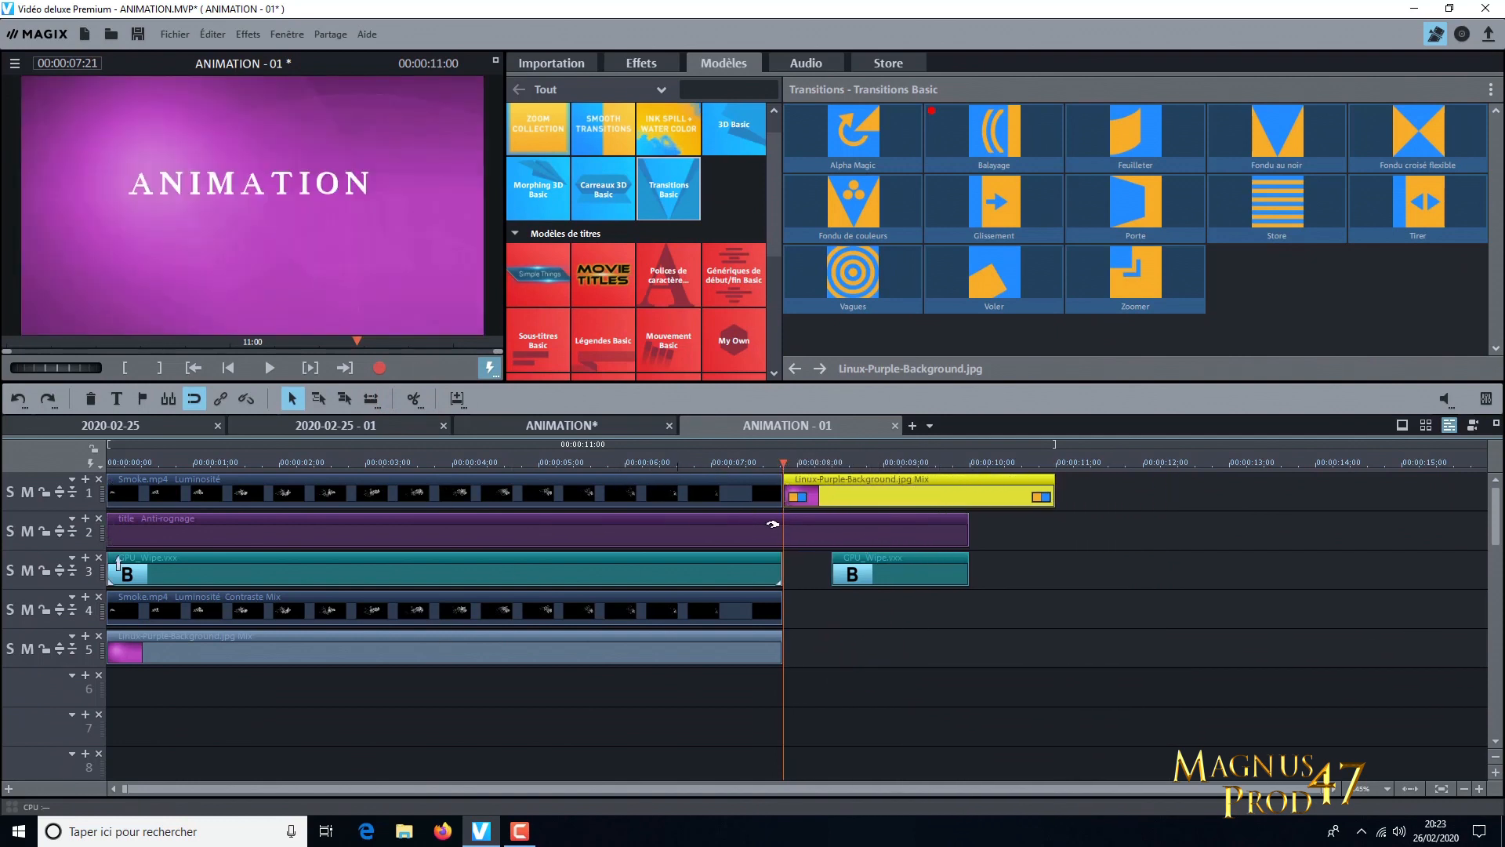
Play the whole animation from the beginning and look over the available film export formats
{"action": "left_click_drag", "start_coordinate": [690, 470], "coordinate": [74, 479]}
{"action": "left_click", "coordinate": [269, 368]}
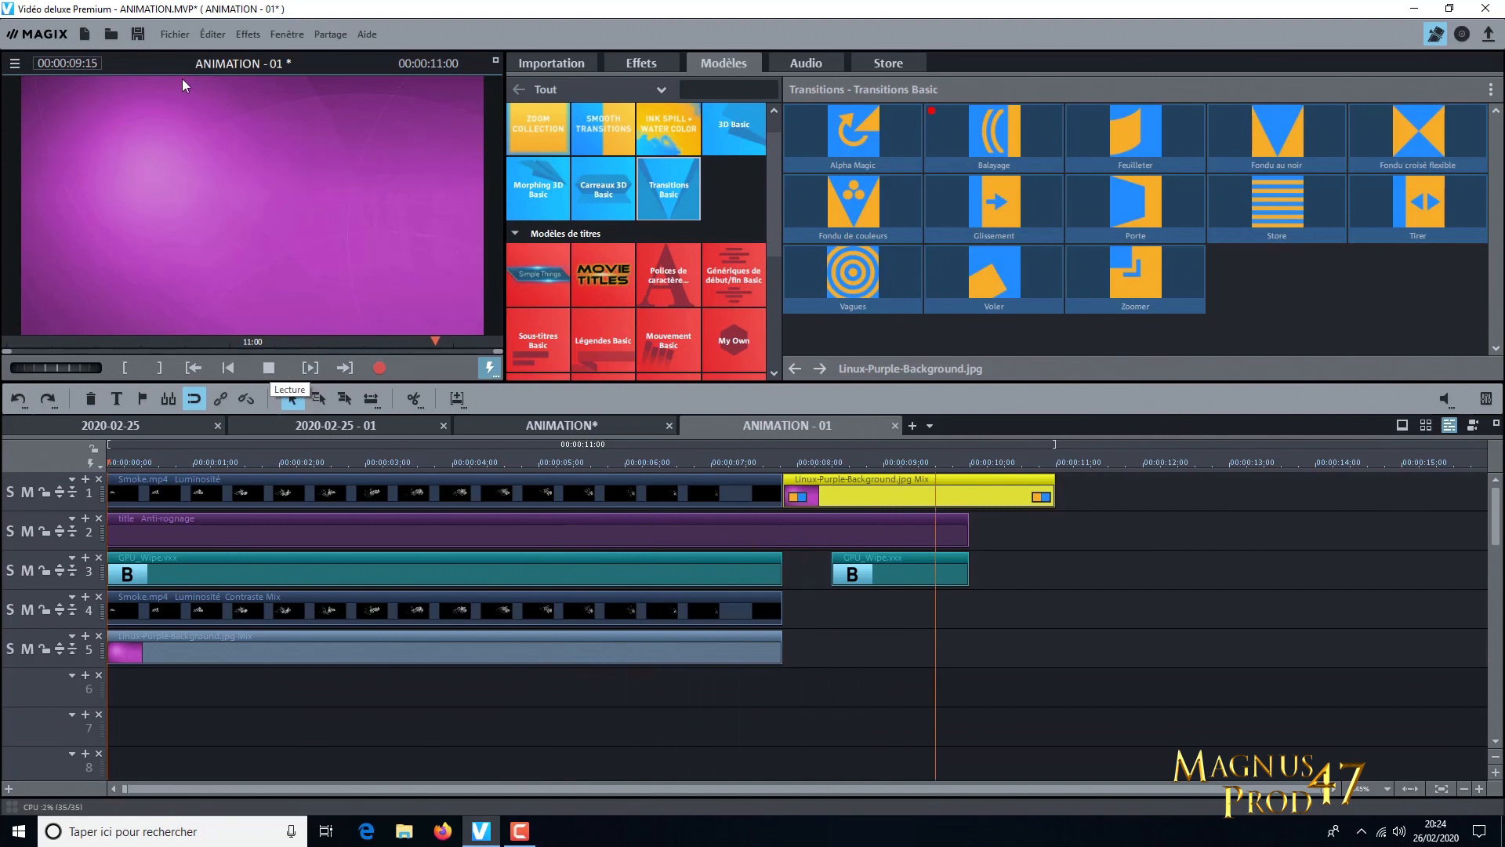
{"action": "left_click", "coordinate": [168, 36]}
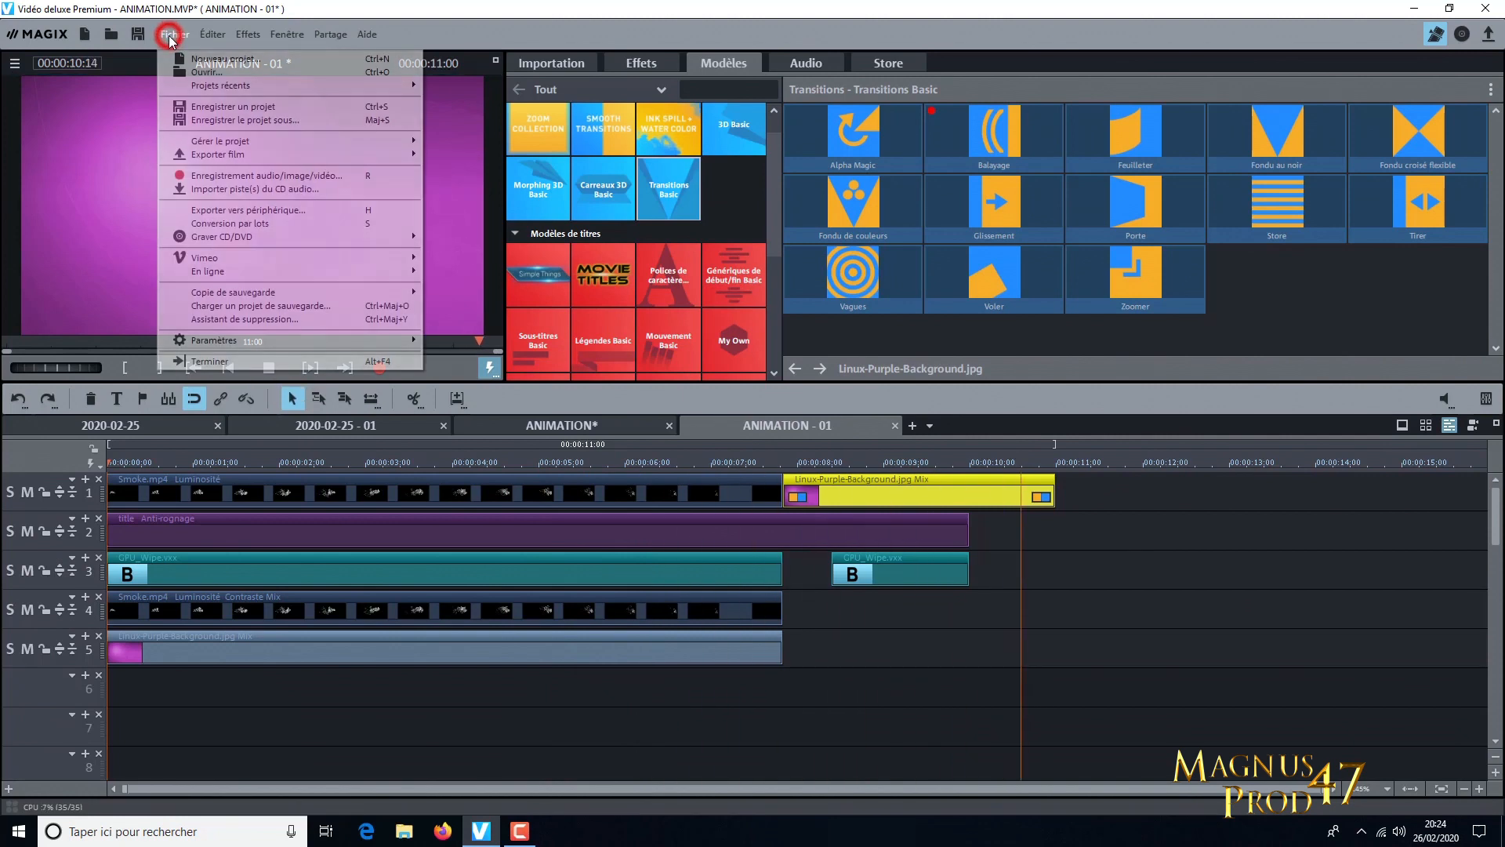
{"action": "left_click", "coordinate": [223, 153]}
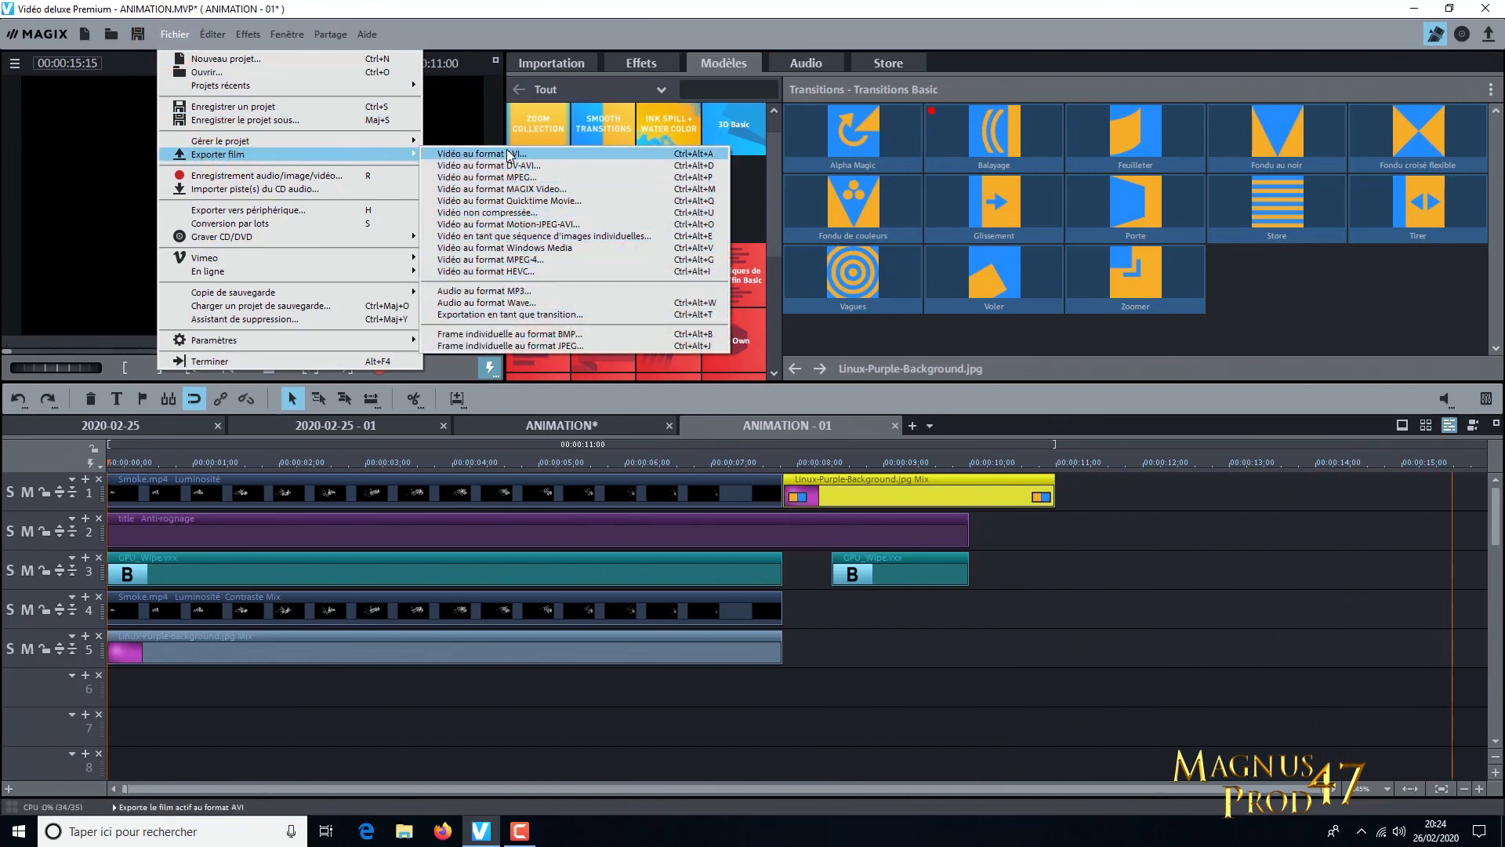
{"action": "left_click", "coordinate": [1053, 686]}
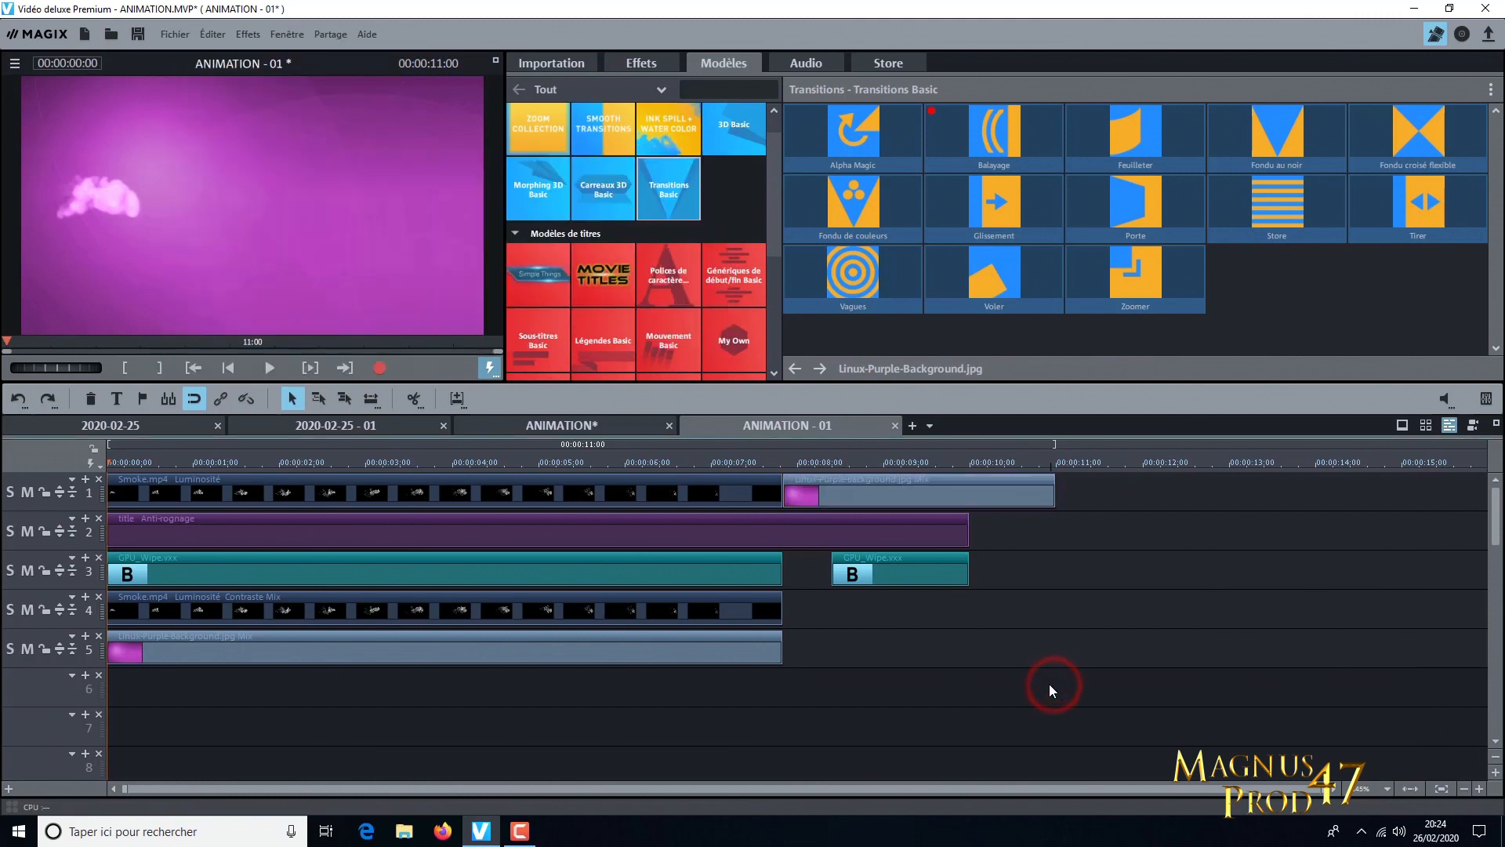